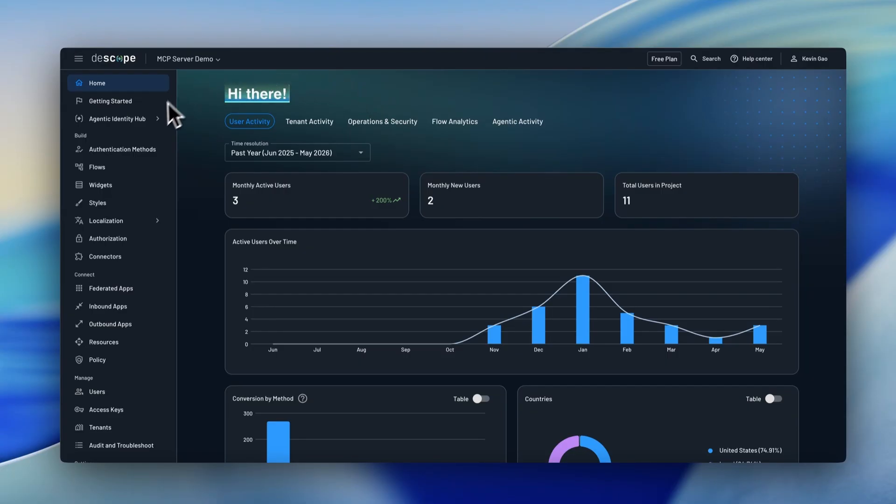
Start a new client in the Agentic Identity Hub and name it Client
{"action": "mouse_move", "coordinate": [150, 123]}
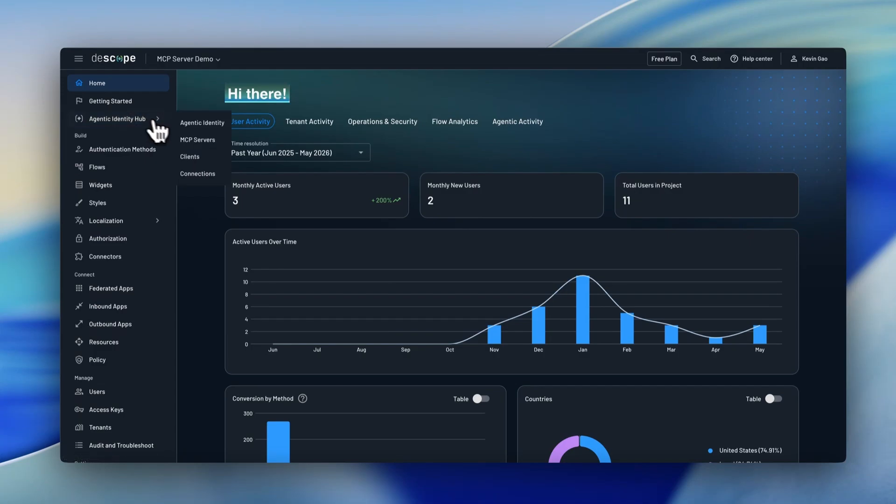
{"action": "left_click", "coordinate": [209, 157]}
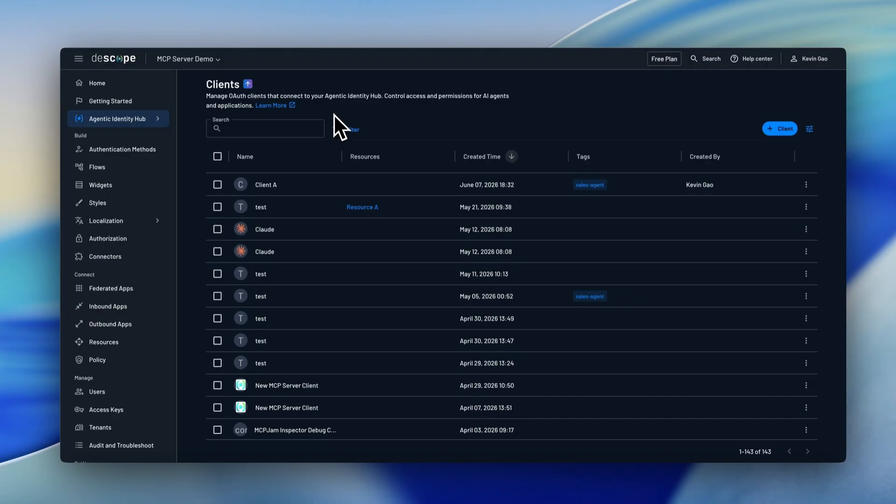
{"action": "left_click", "coordinate": [776, 129]}
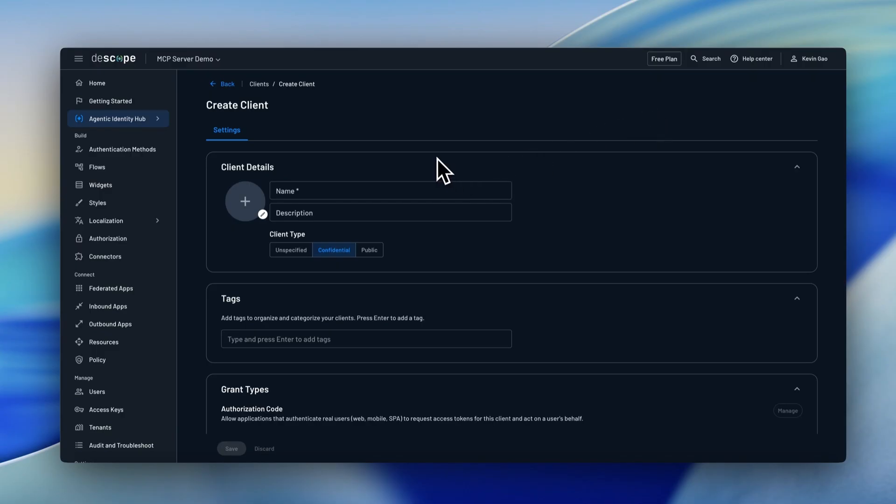
{"action": "type", "text": "Clie"}
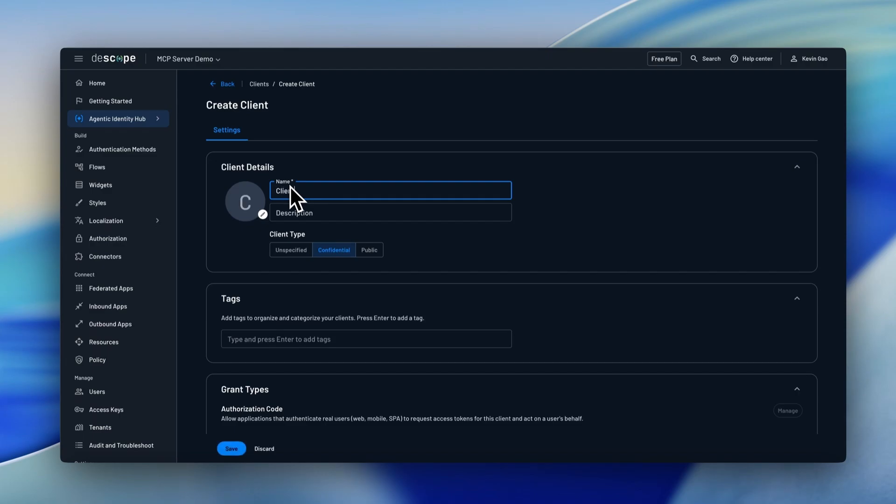
Review the grant types, save the new client and close its summary
{"action": "scroll", "coordinate": [299, 289], "scroll_direction": "down", "scroll_amount": 5}
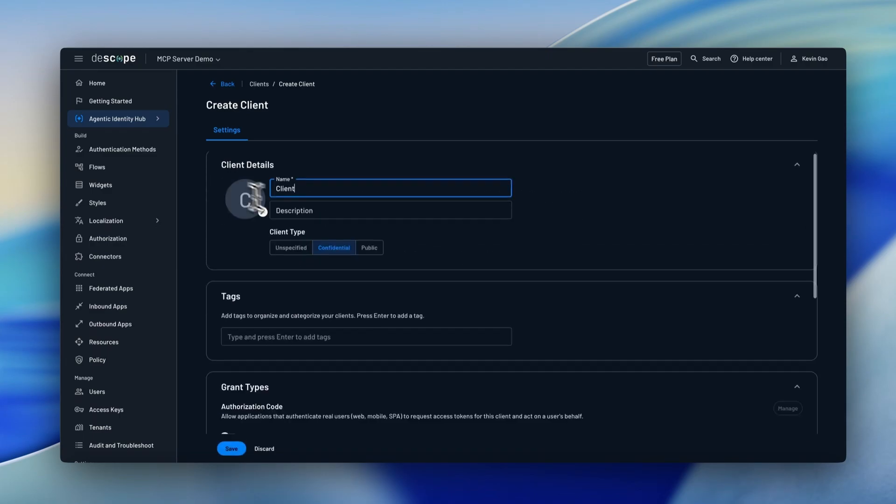
{"action": "scroll", "coordinate": [408, 296], "scroll_direction": "down", "scroll_amount": 4}
{"action": "scroll", "coordinate": [244, 220], "scroll_direction": "down", "scroll_amount": 1}
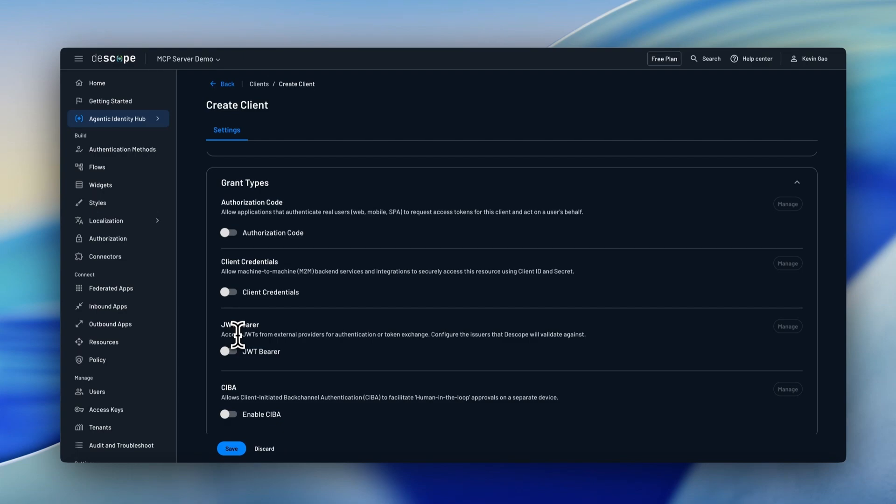
{"action": "scroll", "coordinate": [238, 335], "scroll_direction": "down", "scroll_amount": 1}
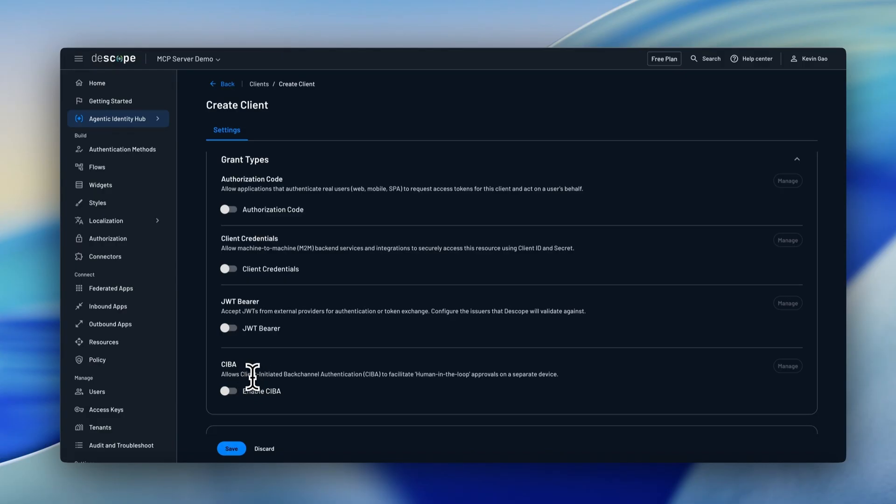
{"action": "left_click", "coordinate": [233, 449]}
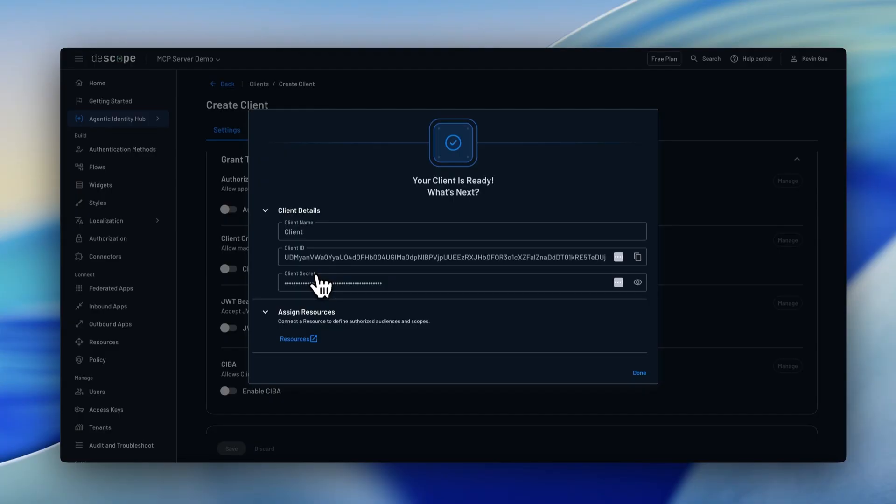
{"action": "left_click", "coordinate": [639, 373]}
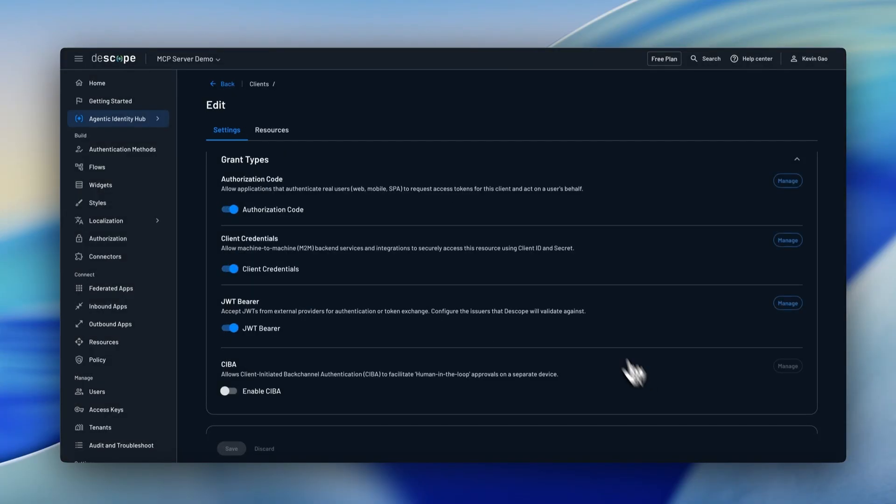
Return to the client list and browse the registered clients
{"action": "left_click", "coordinate": [216, 85]}
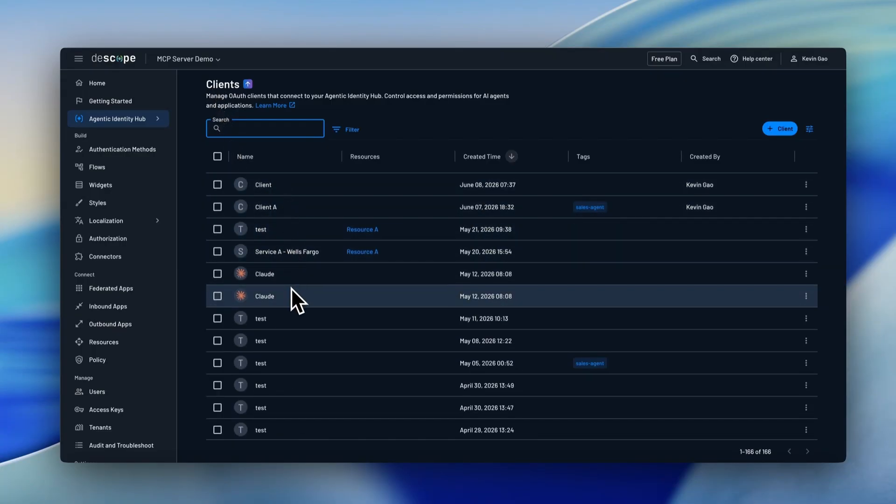
{"action": "scroll", "coordinate": [288, 282], "scroll_direction": "down", "scroll_amount": 3}
{"action": "scroll", "coordinate": [290, 277], "scroll_direction": "down", "scroll_amount": 10}
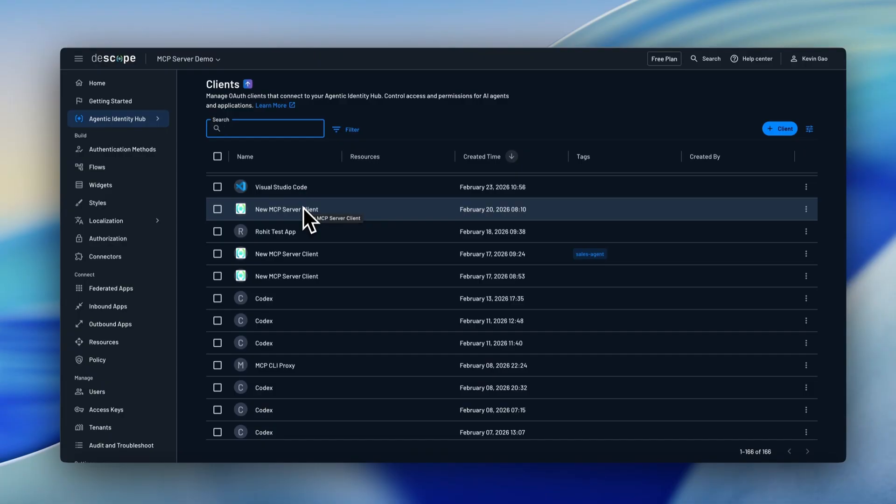
{"action": "scroll", "coordinate": [304, 207], "scroll_direction": "up", "scroll_amount": 2}
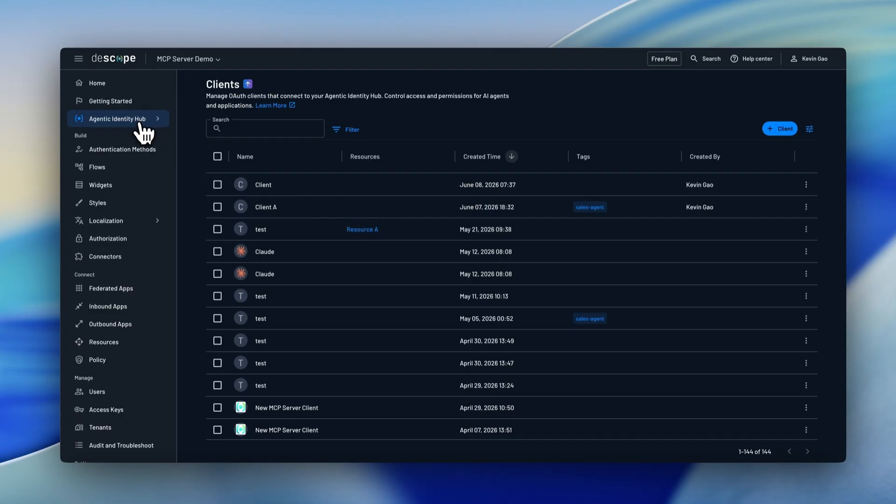
Open the first ChatGPT agent under Agentic Identity and examine its client ID, agent type, registration method and owner
{"action": "mouse_move", "coordinate": [145, 132]}
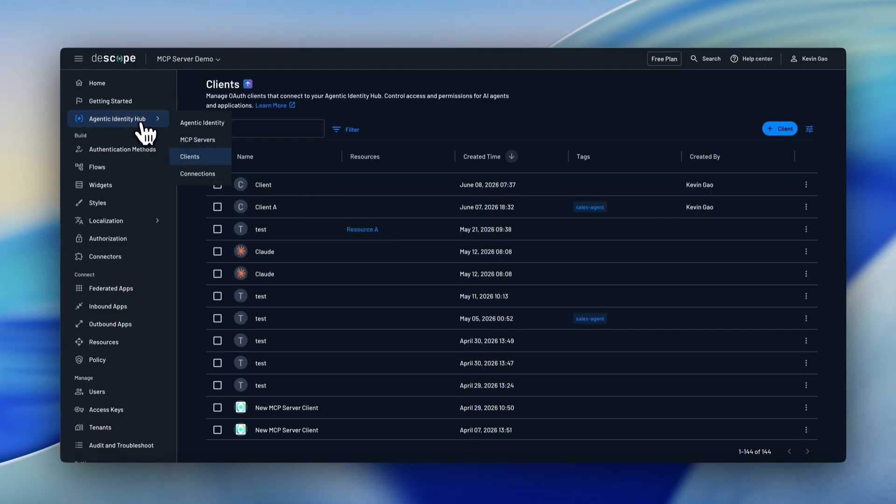
{"action": "left_click", "coordinate": [185, 123]}
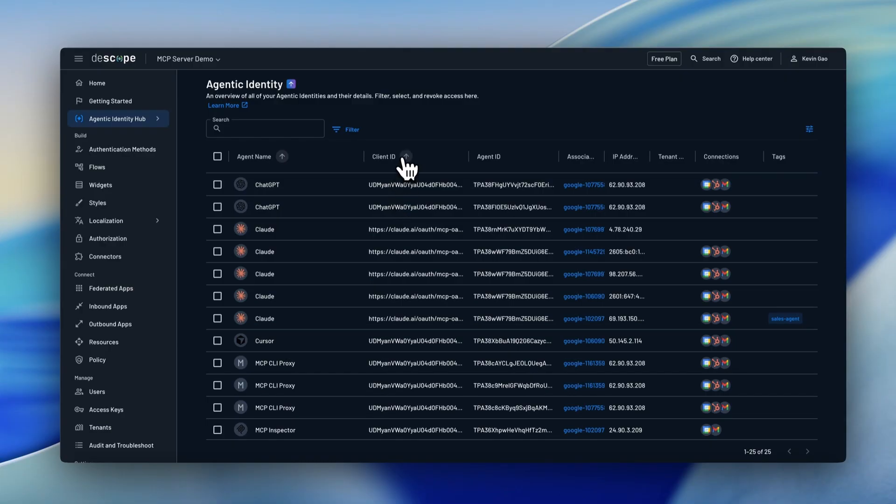
{"action": "left_click", "coordinate": [319, 190]}
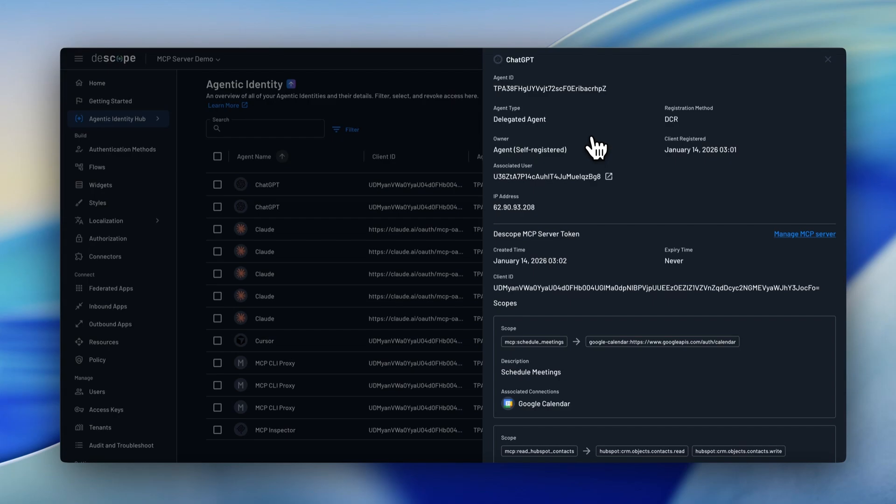
{"action": "left_click_drag", "start_coordinate": [494, 288], "coordinate": [636, 288]}
{"action": "left_click", "coordinate": [637, 288]}
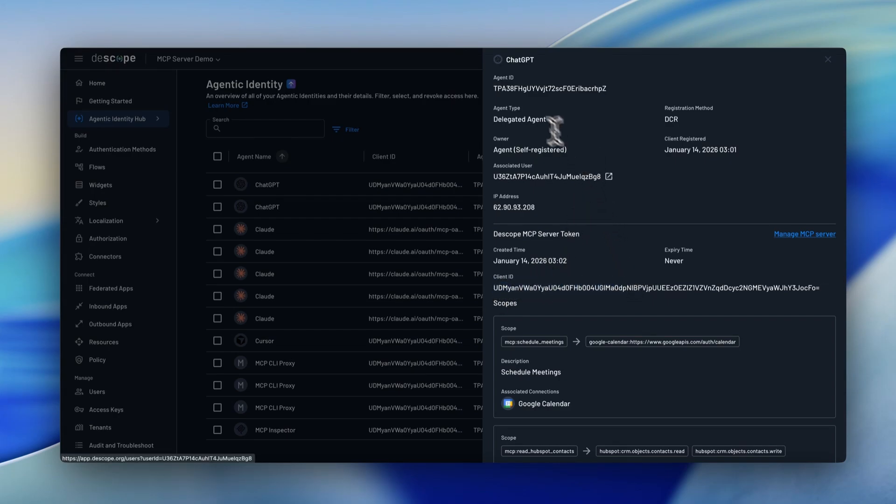
{"action": "left_click_drag", "start_coordinate": [491, 123], "coordinate": [563, 132]}
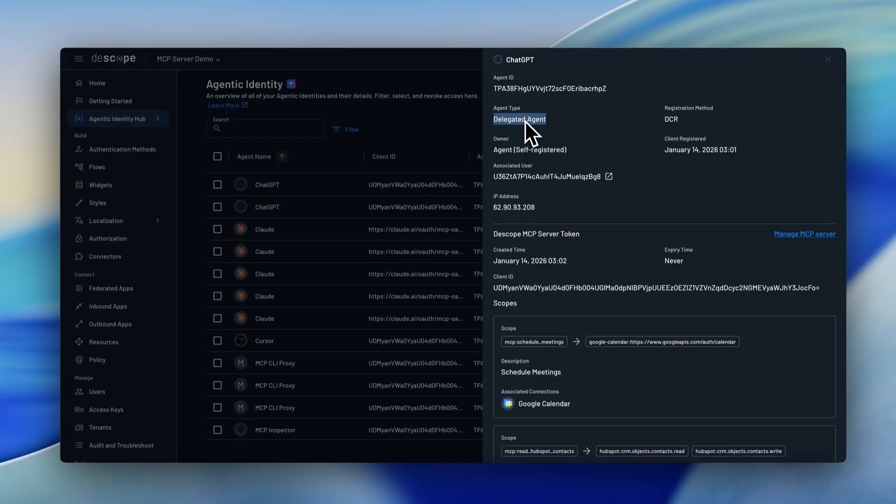
{"action": "left_click_drag", "start_coordinate": [662, 106], "coordinate": [693, 119]}
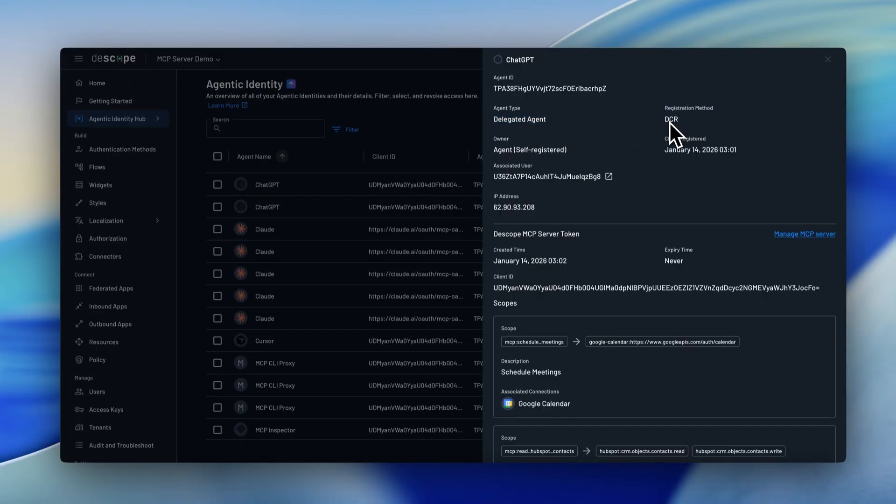
{"action": "left_click_drag", "start_coordinate": [494, 150], "coordinate": [572, 151]}
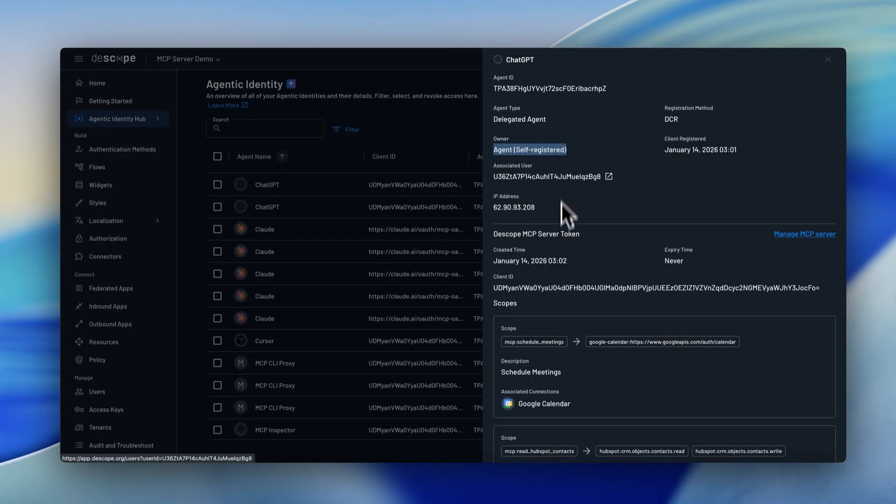
Examine the ChatGPT agent's scopes with their mapped connection scopes, and close its details
{"action": "scroll", "coordinate": [560, 254], "scroll_direction": "down", "scroll_amount": 5}
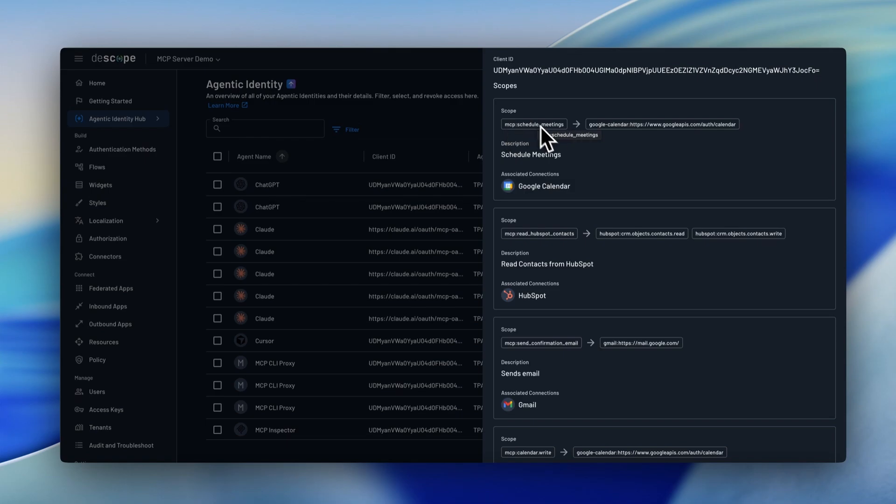
{"action": "left_click_drag", "start_coordinate": [742, 132], "coordinate": [738, 141]}
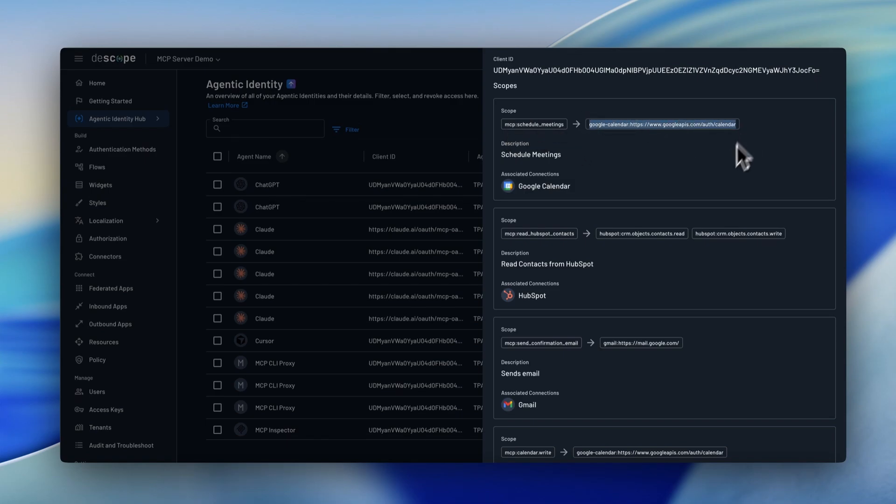
{"action": "left_click", "coordinate": [680, 178]}
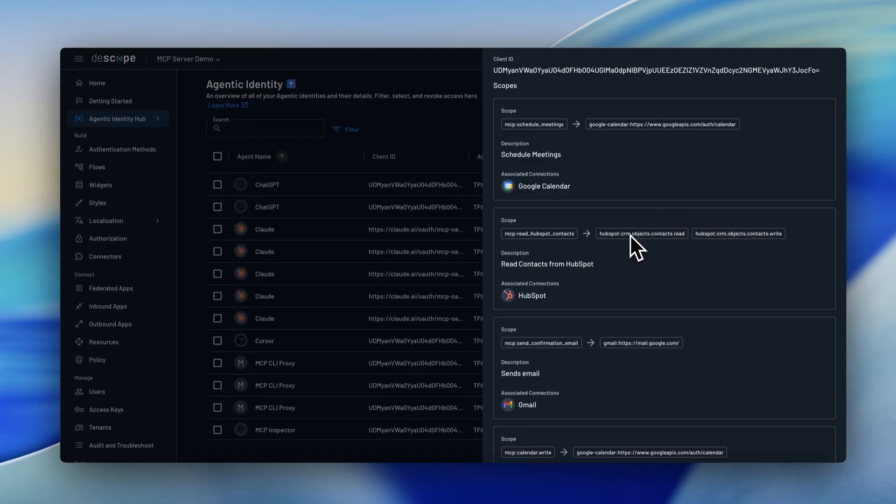
{"action": "mouse_move", "coordinate": [629, 235]}
{"action": "left_click", "coordinate": [310, 189]}
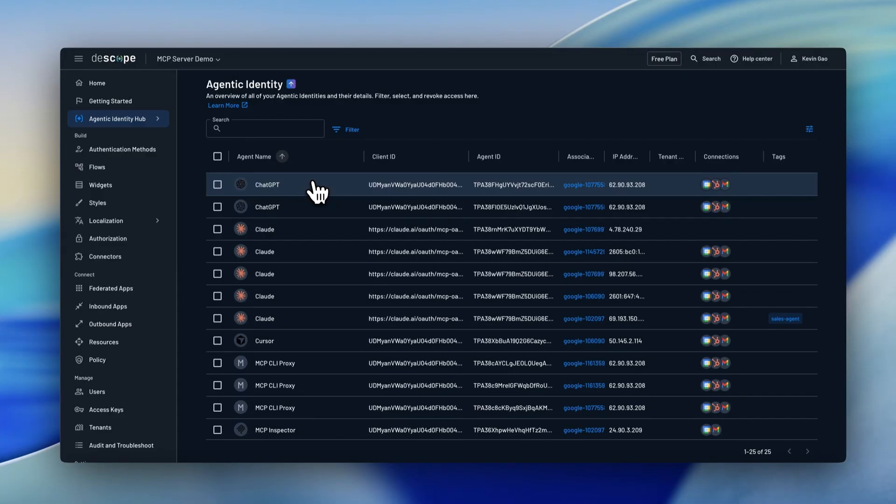
Open the first test agent's details, examine its agent type, registration method and agent ID, and close them
{"action": "scroll", "coordinate": [352, 327], "scroll_direction": "down", "scroll_amount": 8}
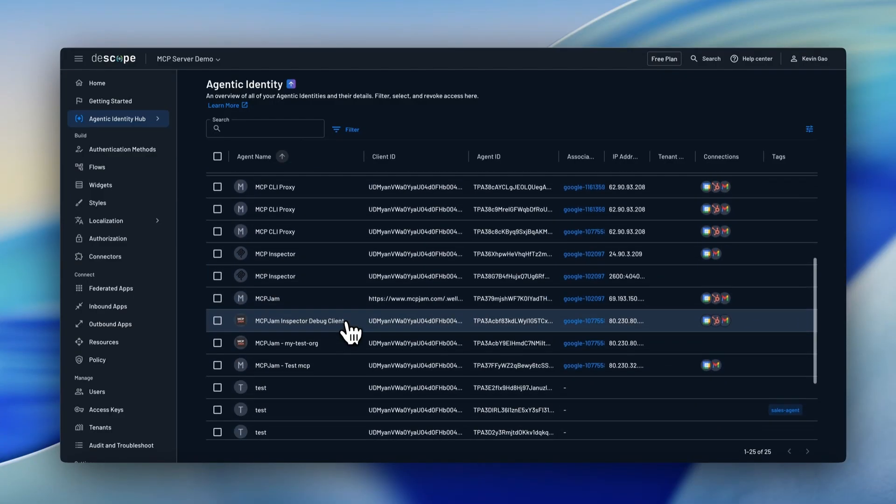
{"action": "left_click", "coordinate": [340, 387]}
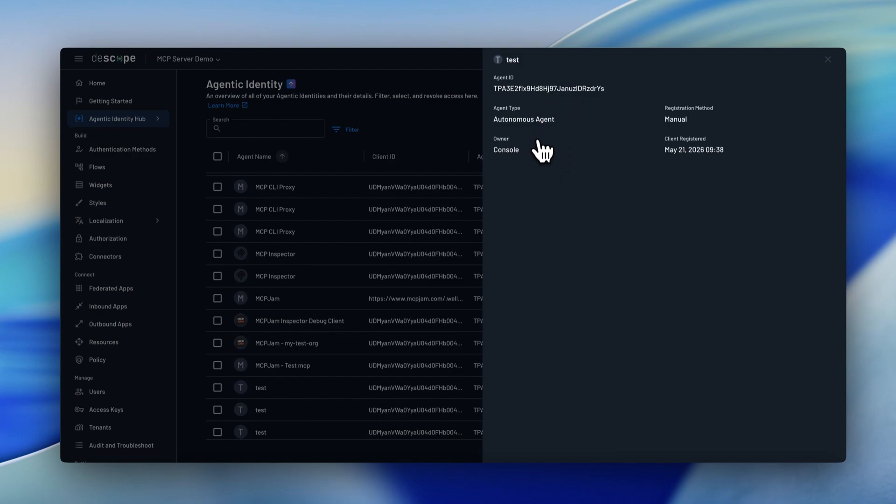
{"action": "left_click_drag", "start_coordinate": [493, 119], "coordinate": [573, 122]}
{"action": "left_click", "coordinate": [572, 122]}
{"action": "left_click_drag", "start_coordinate": [662, 119], "coordinate": [699, 123]}
{"action": "left_click", "coordinate": [699, 121]}
{"action": "left_click_drag", "start_coordinate": [494, 89], "coordinate": [605, 89]}
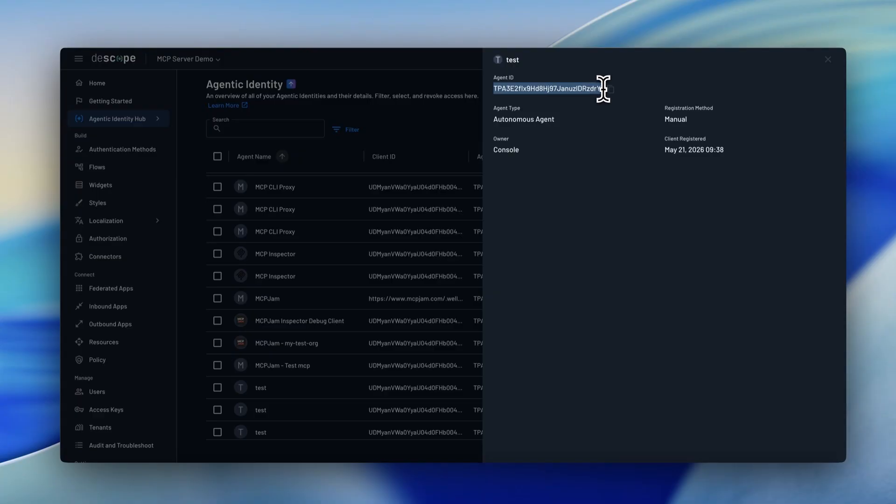
{"action": "left_click_drag", "start_coordinate": [492, 89], "coordinate": [608, 91]}
{"action": "key", "text": "Escape"}
Select both ChatGPT agents in the Agentic Identity list to view the available bulk actions
{"action": "scroll", "coordinate": [316, 281], "scroll_direction": "up", "scroll_amount": 4}
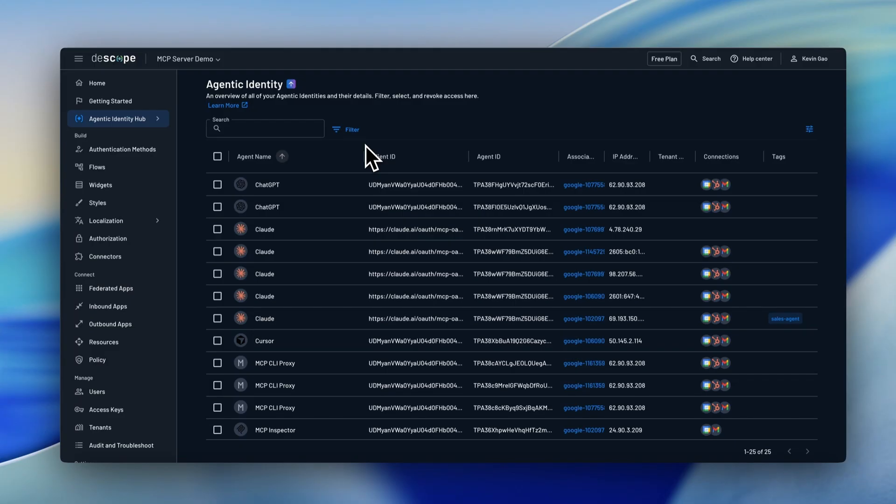
{"action": "left_click", "coordinate": [218, 186]}
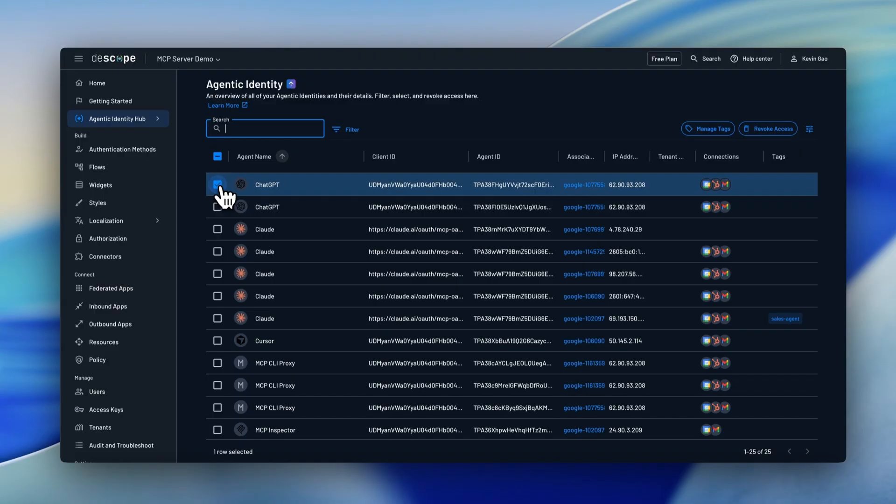
{"action": "left_click", "coordinate": [218, 207]}
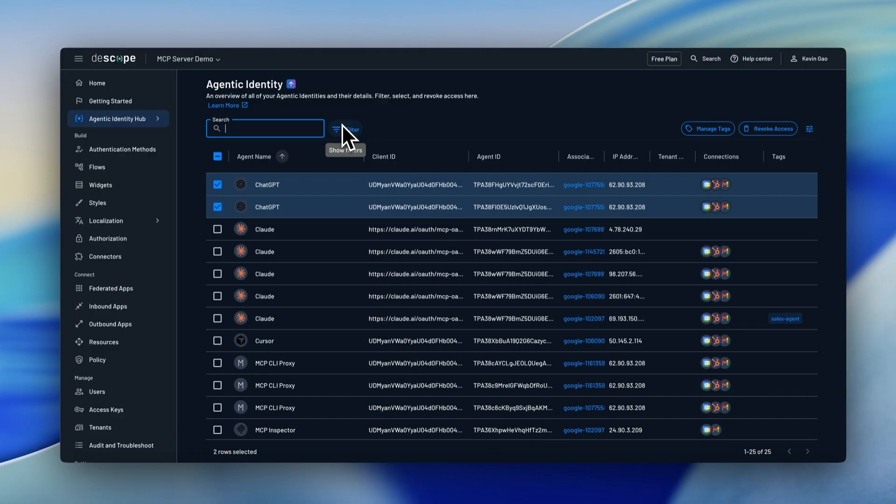
{"action": "left_click", "coordinate": [391, 138]}
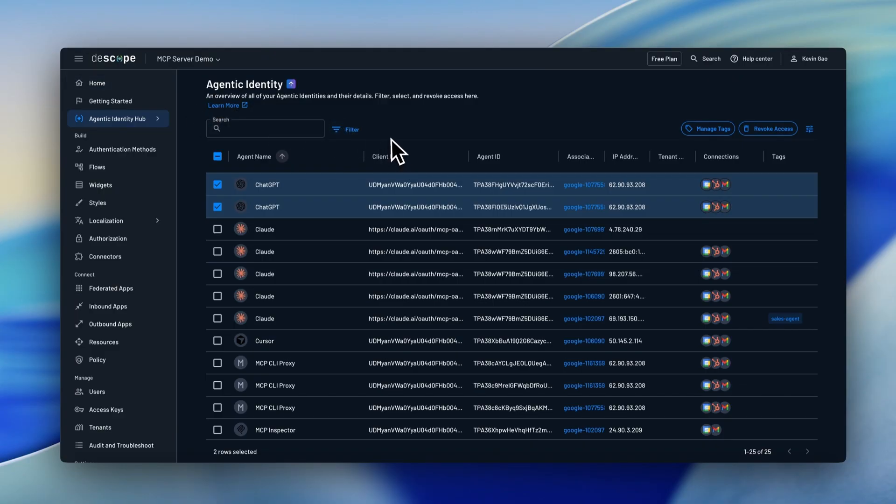
Start a new resource of type API and name it CRM API
{"action": "left_click", "coordinate": [148, 344]}
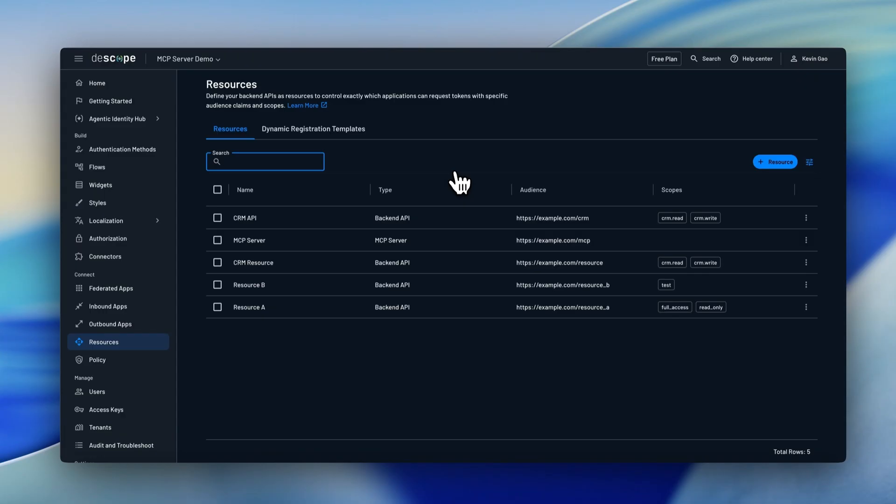
{"action": "left_click", "coordinate": [775, 162]}
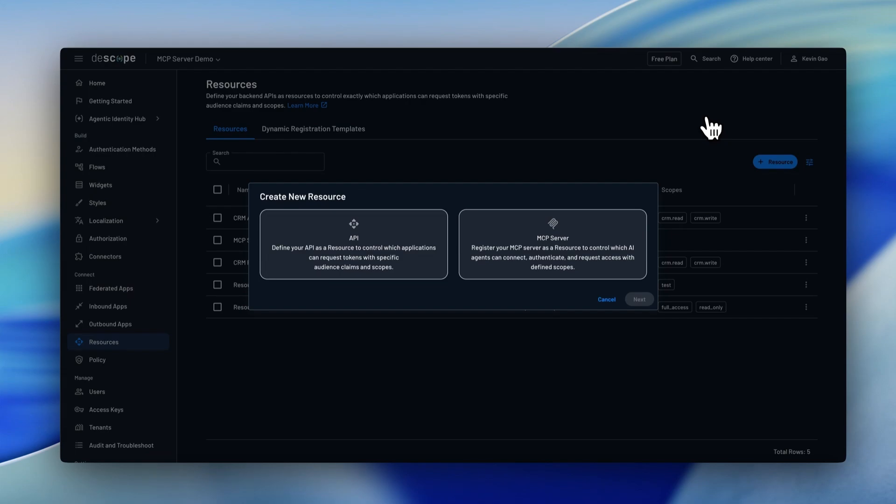
{"action": "left_click", "coordinate": [383, 238]}
{"action": "left_click", "coordinate": [640, 299]}
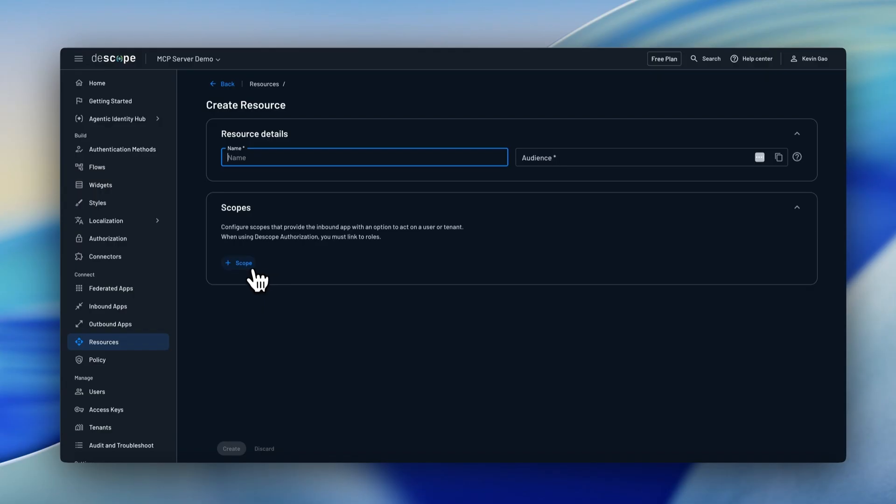
{"action": "type", "text": "CRM API"}
Add two scopes to the resource, named crm.contacts.read and crm.contacts.write
{"action": "left_click", "coordinate": [243, 263]}
{"action": "left_click", "coordinate": [268, 261]}
{"action": "type", "text": "crm.contacts.read"}
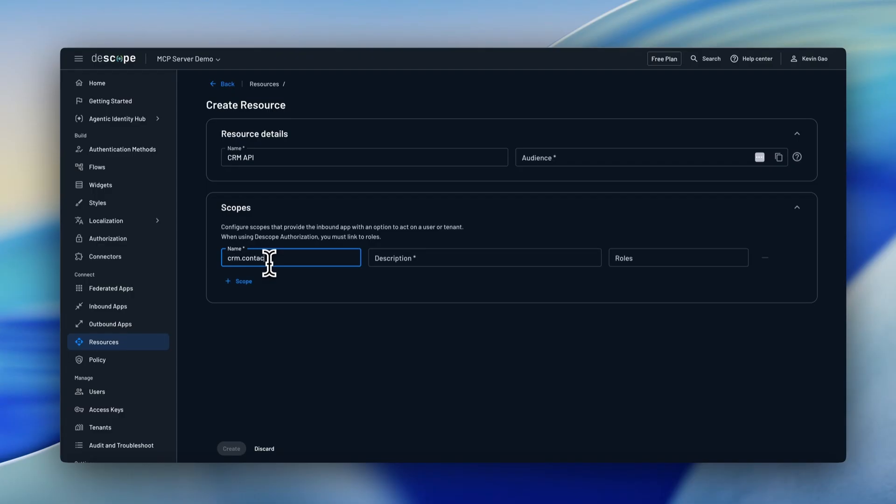
{"action": "left_click", "coordinate": [246, 286]}
{"action": "left_click", "coordinate": [250, 285]}
{"action": "type", "text": "crm"}
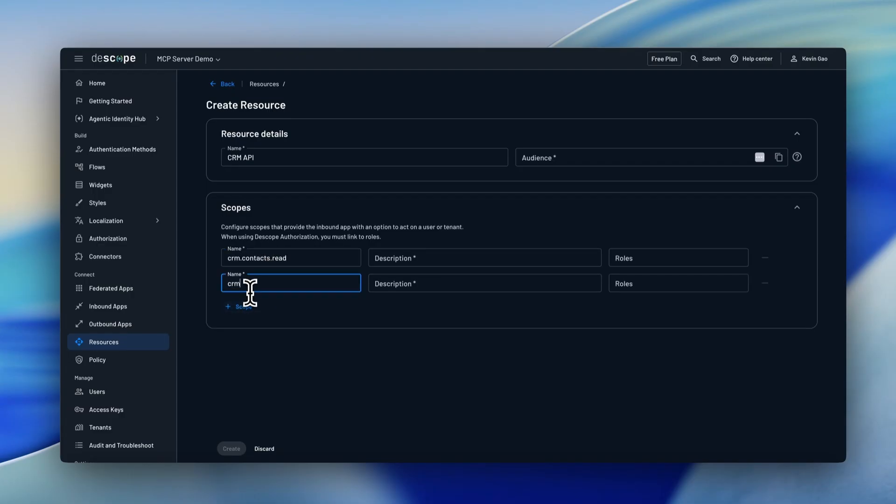
{"action": "type", "text": ".contacts.write"}
Describe the crm.contacts.read scope as Read Access and the crm.contacts.write scope as Write Access
{"action": "left_click", "coordinate": [393, 258]}
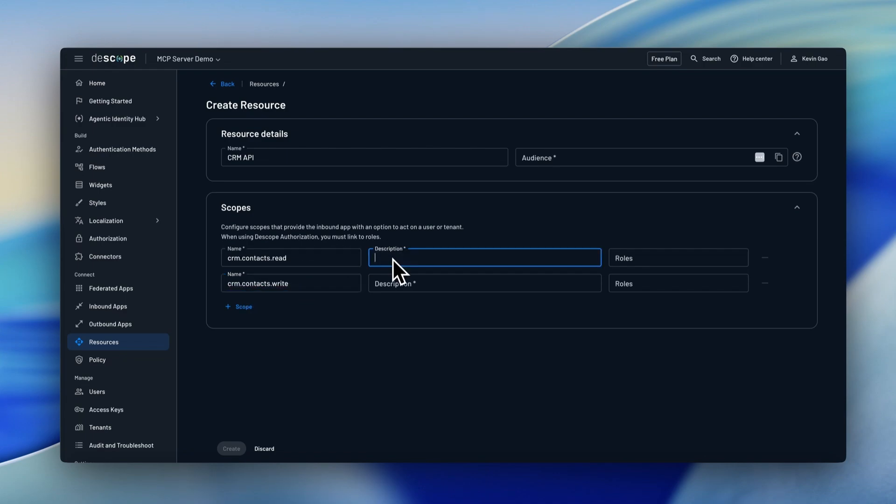
{"action": "type", "text": "Read Access"}
{"action": "left_click", "coordinate": [398, 284]}
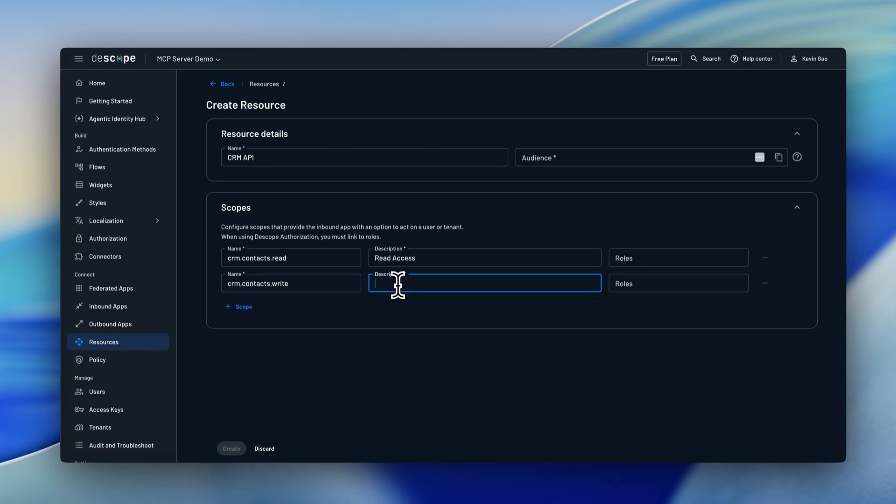
{"action": "type", "text": "Write Access"}
{"action": "left_click", "coordinate": [558, 157]}
{"action": "type", "text": "htt"}
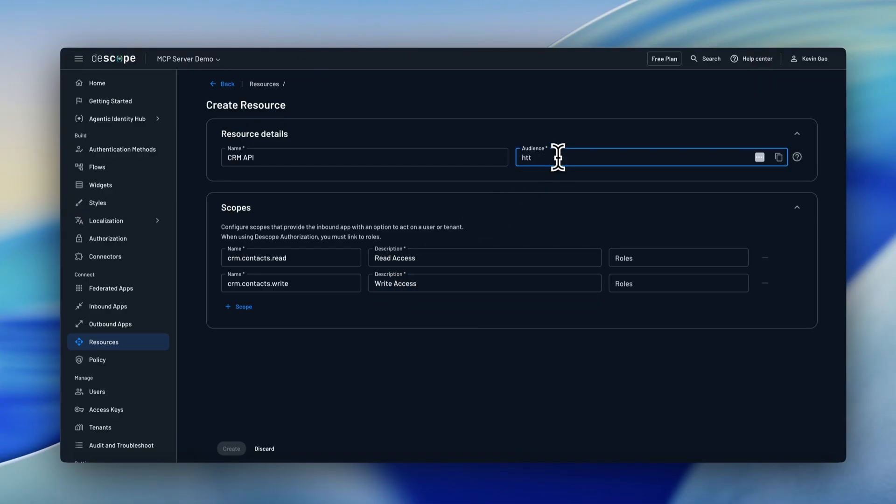
{"action": "type", "text": "ps://example.com/rea"}
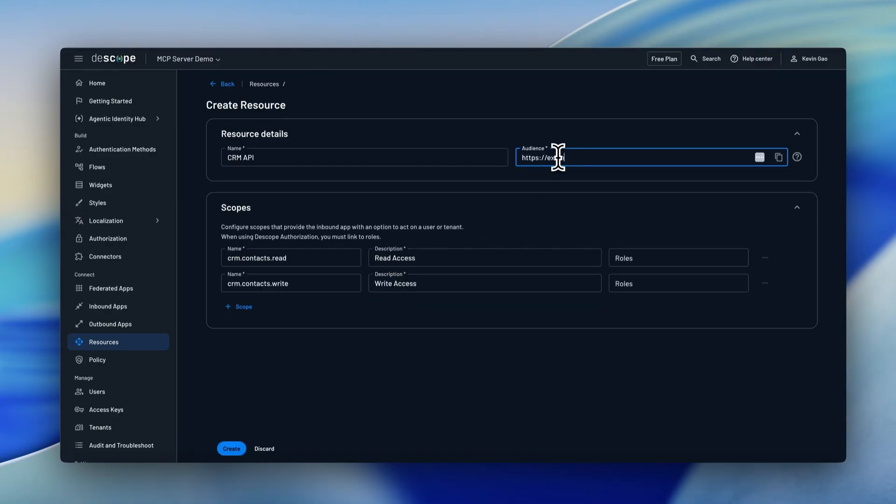
{"action": "type", "text": "ource"}
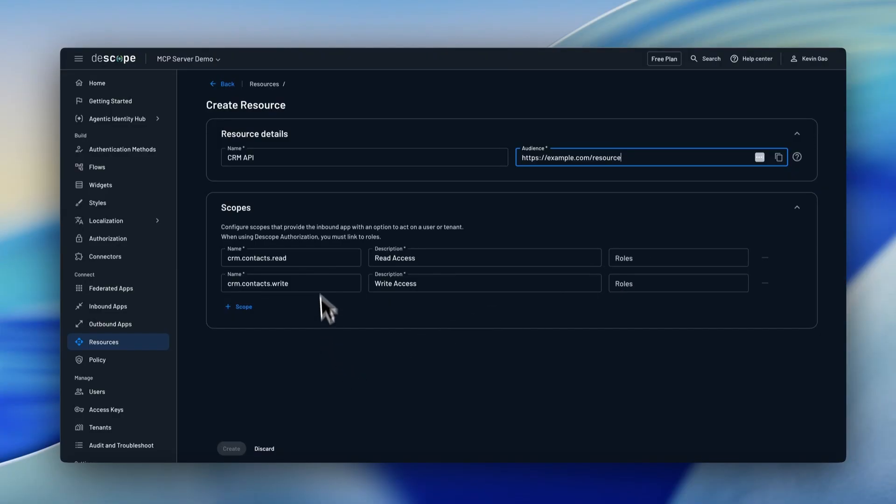
{"action": "type", "text": "_1"}
{"action": "left_click", "coordinate": [231, 449]}
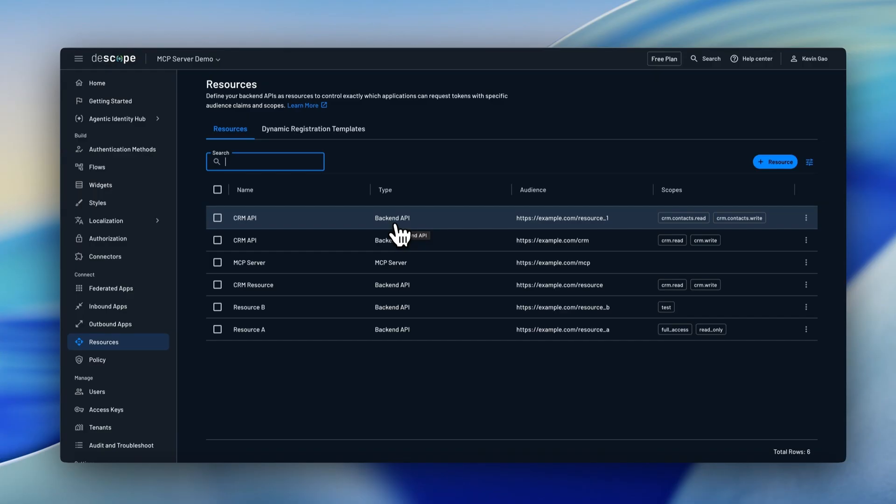
Start a new resource of type MCP Server and review its scope and client registration settings
{"action": "left_click", "coordinate": [775, 163]}
{"action": "left_click", "coordinate": [542, 250]}
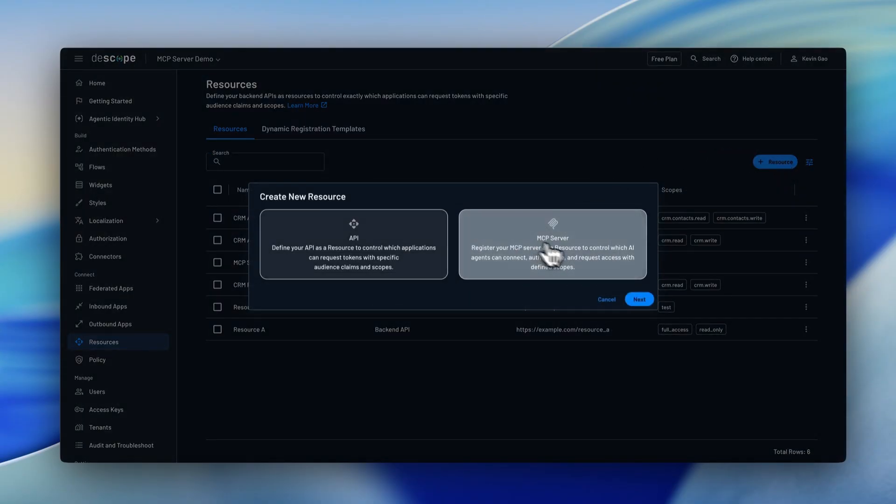
{"action": "left_click", "coordinate": [646, 302]}
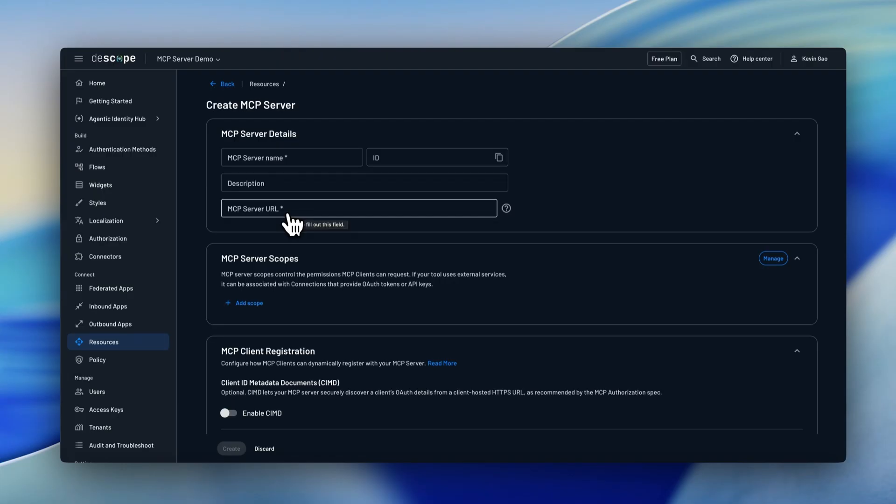
{"action": "scroll", "coordinate": [293, 219], "scroll_direction": "down", "scroll_amount": 3}
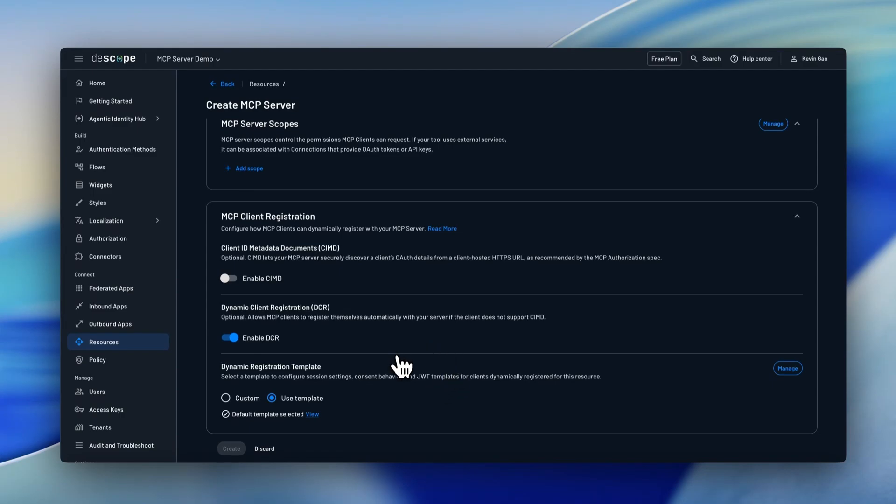
{"action": "scroll", "coordinate": [400, 364], "scroll_direction": "up", "scroll_amount": 2}
Add an MCP server scope, examine the connection scopes it can be linked to, and remove the blank scope
{"action": "left_click", "coordinate": [256, 254]}
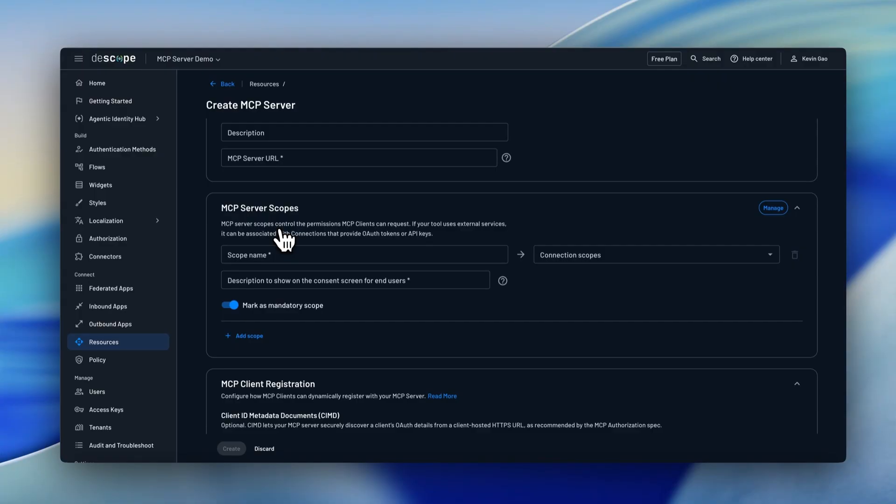
{"action": "left_click", "coordinate": [585, 256]}
{"action": "scroll", "coordinate": [590, 320], "scroll_direction": "down", "scroll_amount": 1}
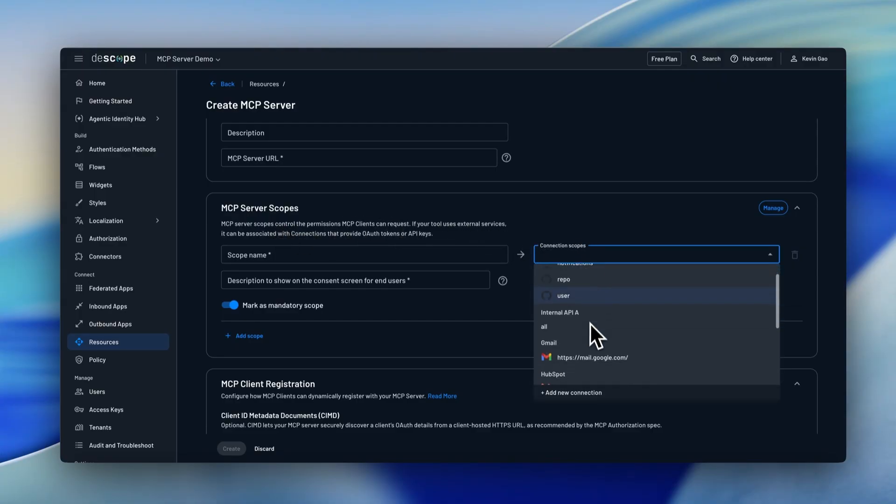
{"action": "scroll", "coordinate": [598, 327], "scroll_direction": "down", "scroll_amount": 3}
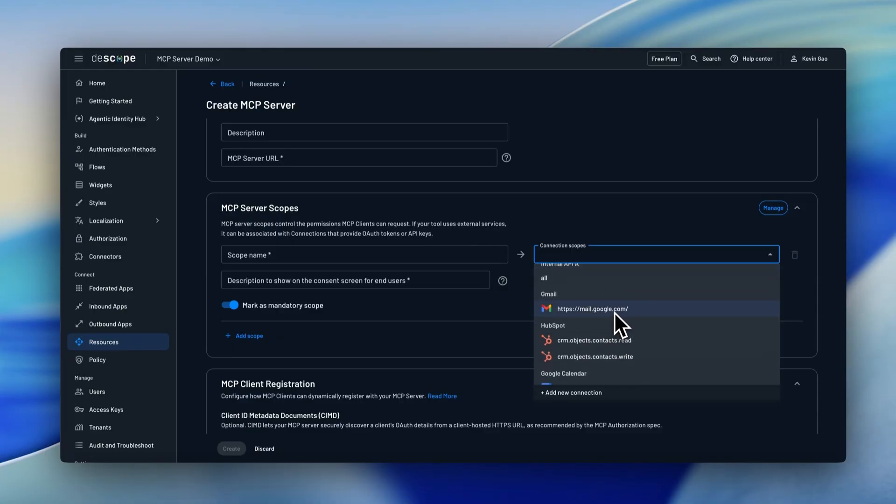
{"action": "scroll", "coordinate": [615, 312], "scroll_direction": "down", "scroll_amount": 2}
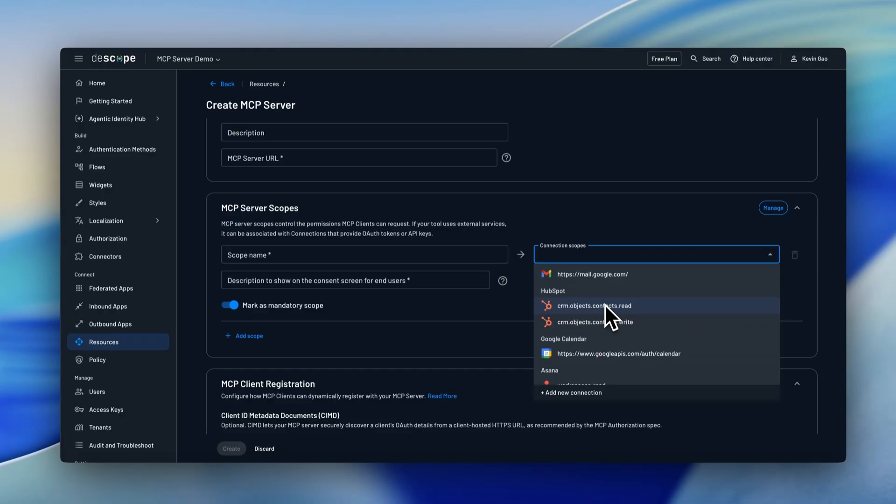
{"action": "left_click", "coordinate": [405, 236]}
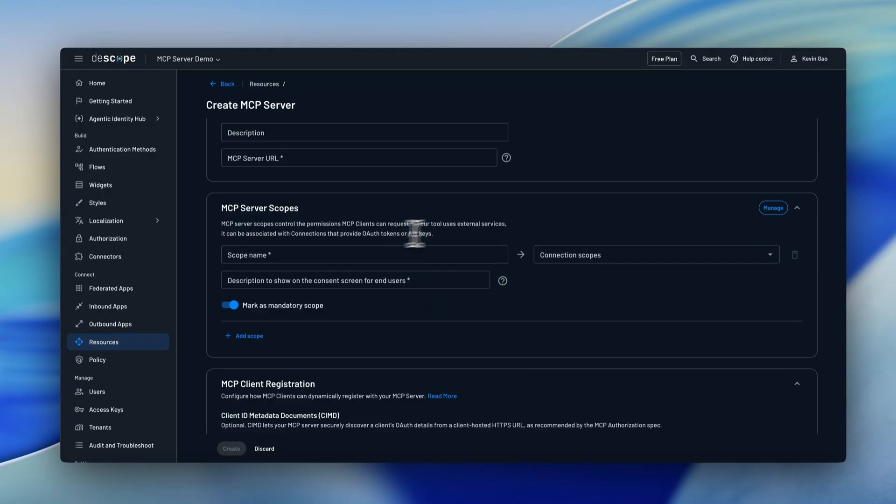
{"action": "left_click", "coordinate": [794, 254]}
{"action": "scroll", "coordinate": [237, 200], "scroll_direction": "up", "scroll_amount": 2}
{"action": "left_click", "coordinate": [270, 159]}
{"action": "type", "text": "Test"}
{"action": "left_click", "coordinate": [267, 205]}
{"action": "type", "text": "https:"}
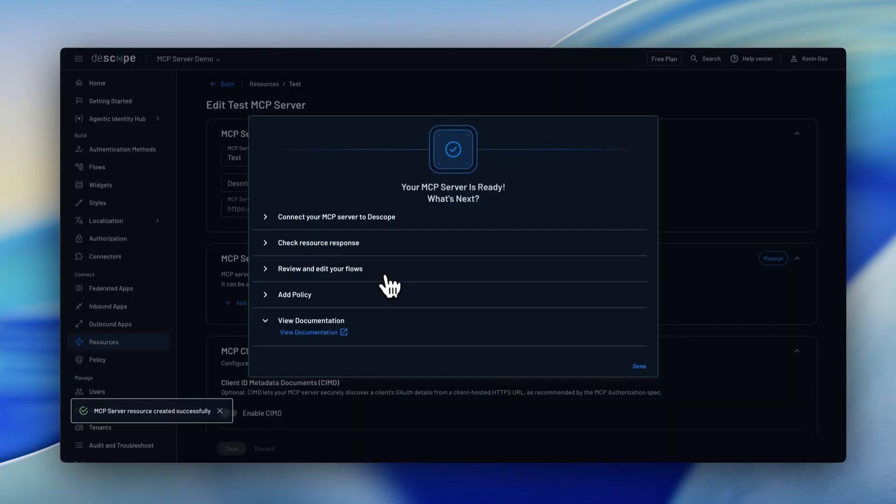
{"action": "left_click", "coordinate": [339, 217]}
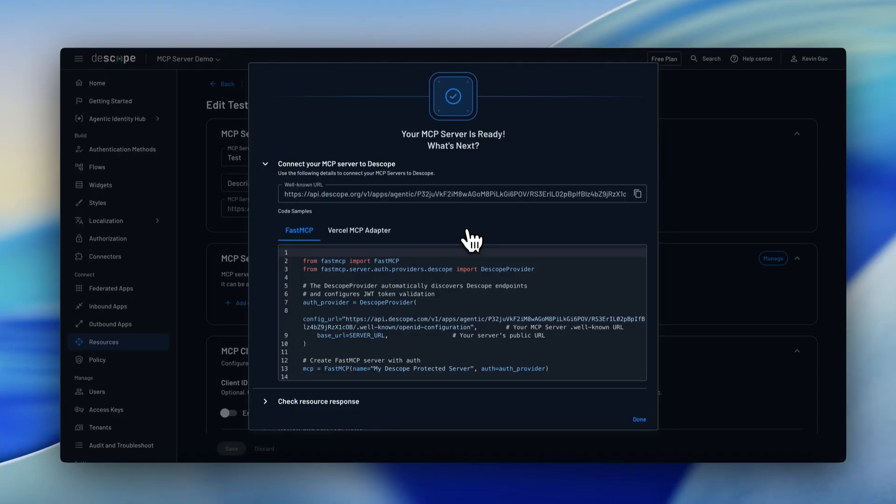
{"action": "left_click", "coordinate": [639, 419]}
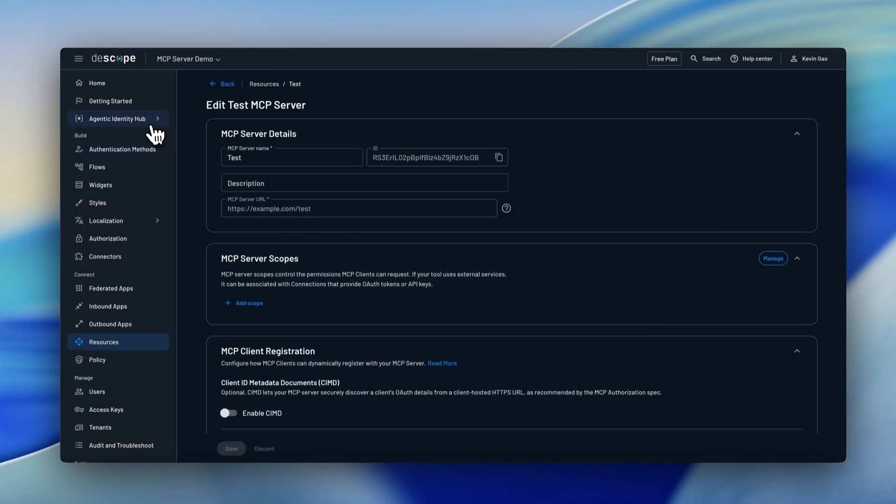
Open the Agentic Identity Hub's Connections and examine the settings of the Asana and Internal API A connections
{"action": "mouse_move", "coordinate": [154, 123]}
{"action": "left_click", "coordinate": [193, 172]}
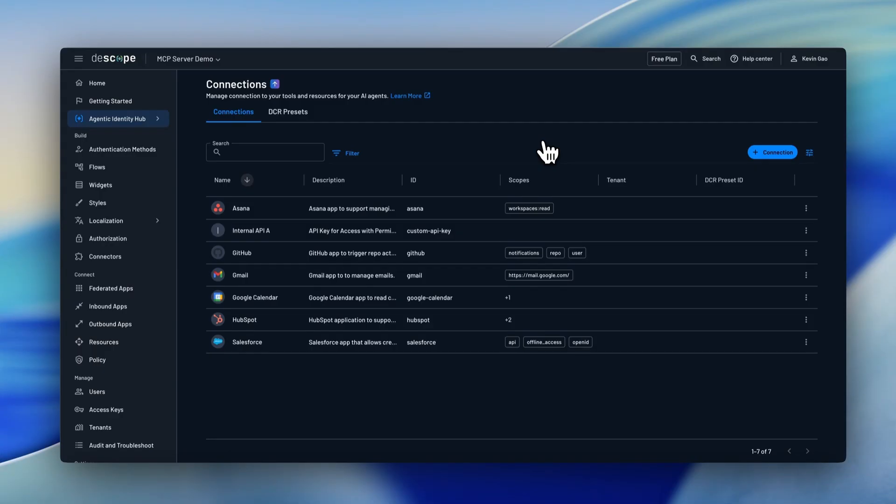
{"action": "left_click", "coordinate": [416, 209]}
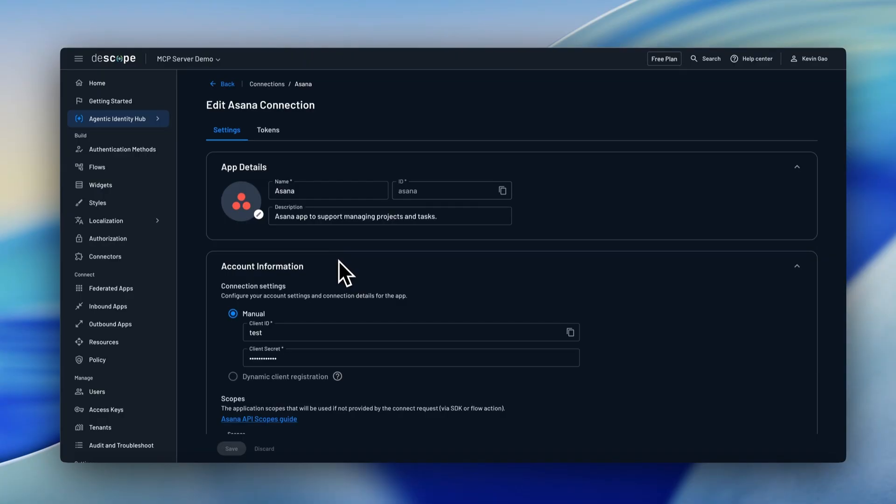
{"action": "scroll", "coordinate": [338, 260], "scroll_direction": "down", "scroll_amount": 2}
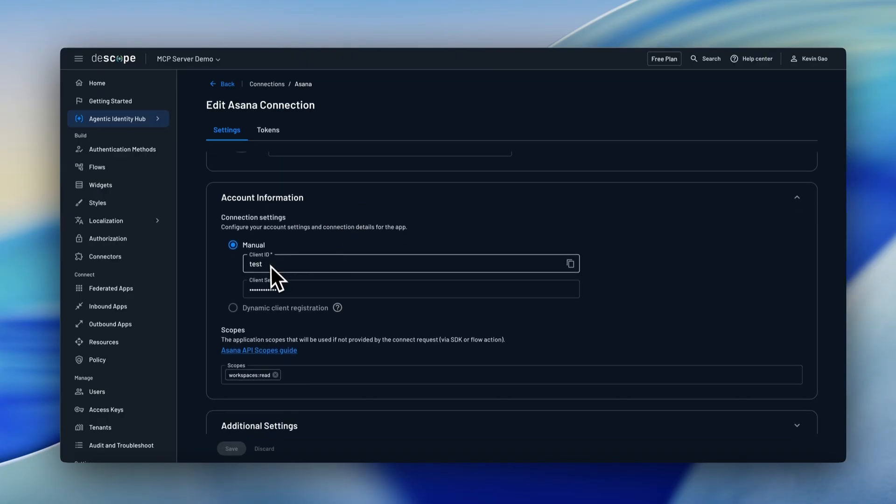
{"action": "left_click", "coordinate": [227, 86]}
{"action": "left_click", "coordinate": [265, 230]}
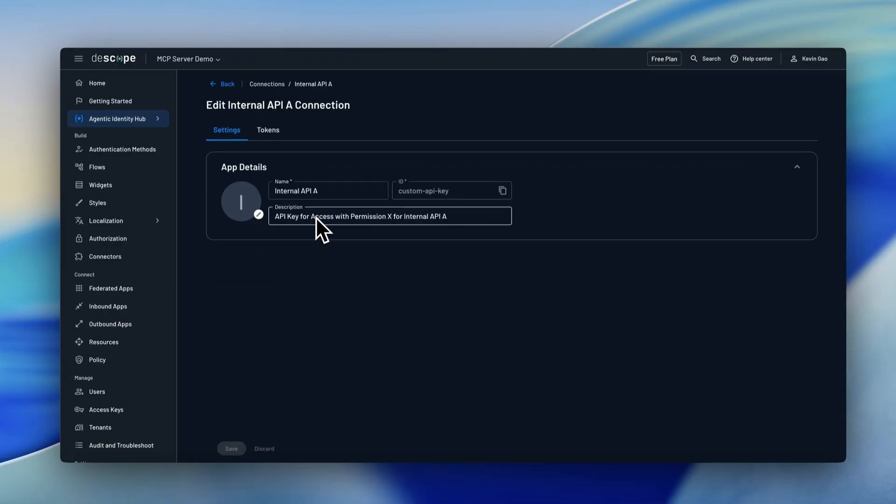
{"action": "left_click", "coordinate": [226, 84]}
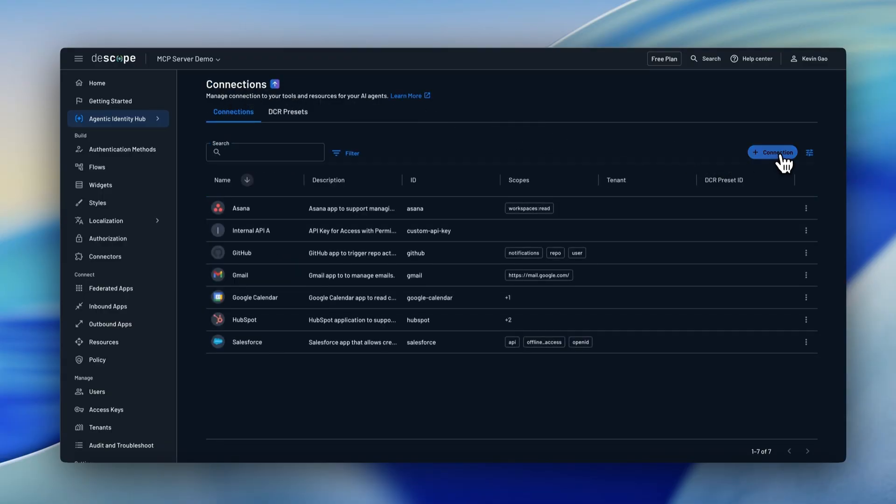
Browse the templates in the Connections Library for adding a connection, and close it
{"action": "left_click", "coordinate": [779, 154]}
{"action": "scroll", "coordinate": [515, 253], "scroll_direction": "down", "scroll_amount": 10}
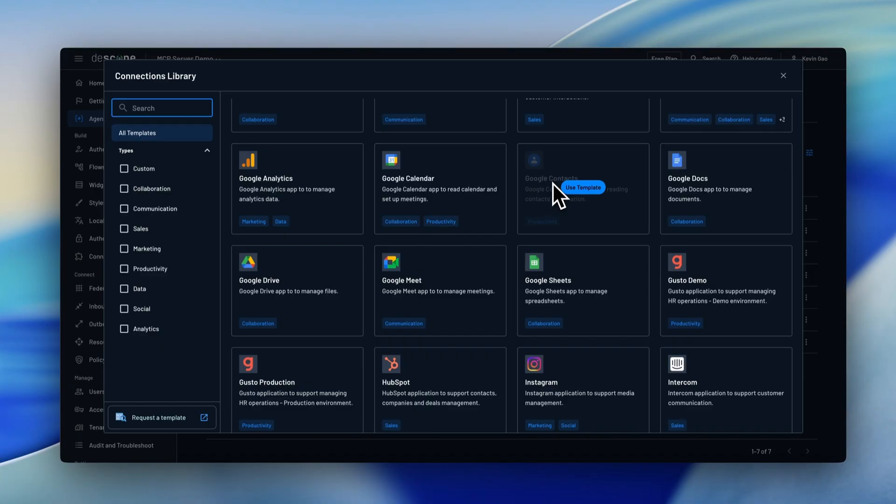
{"action": "left_click", "coordinate": [784, 76]}
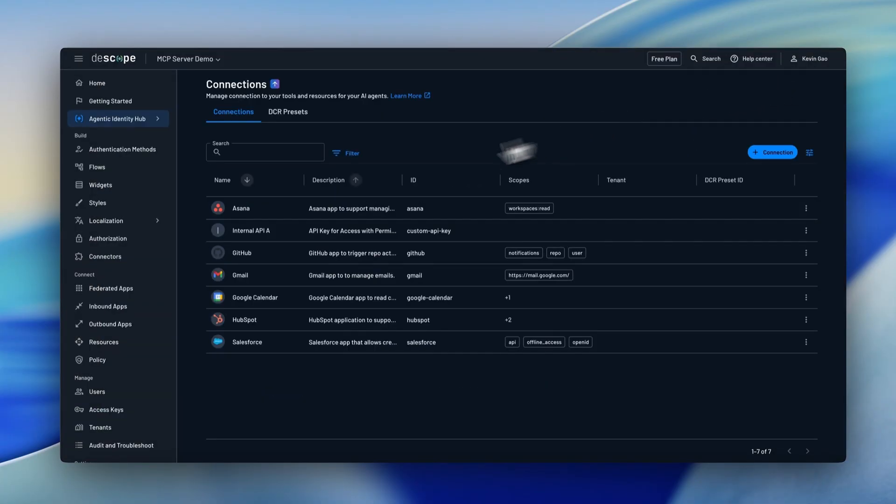
Start a new policy rule named CRM agents with the description "production read access"
{"action": "left_click", "coordinate": [109, 361]}
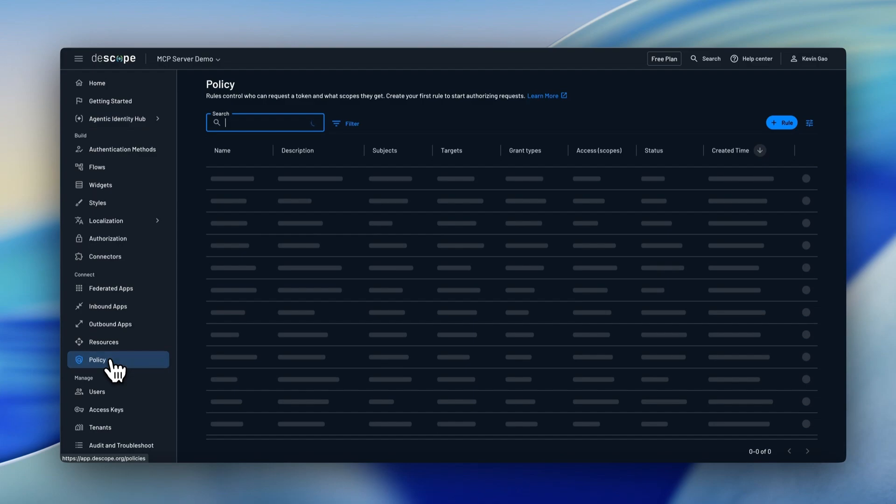
{"action": "left_click", "coordinate": [783, 124]}
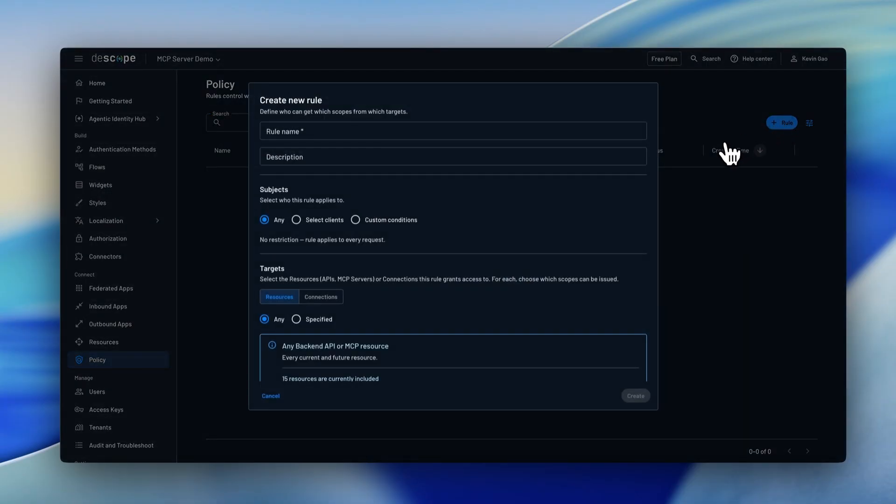
{"action": "left_click", "coordinate": [324, 132]}
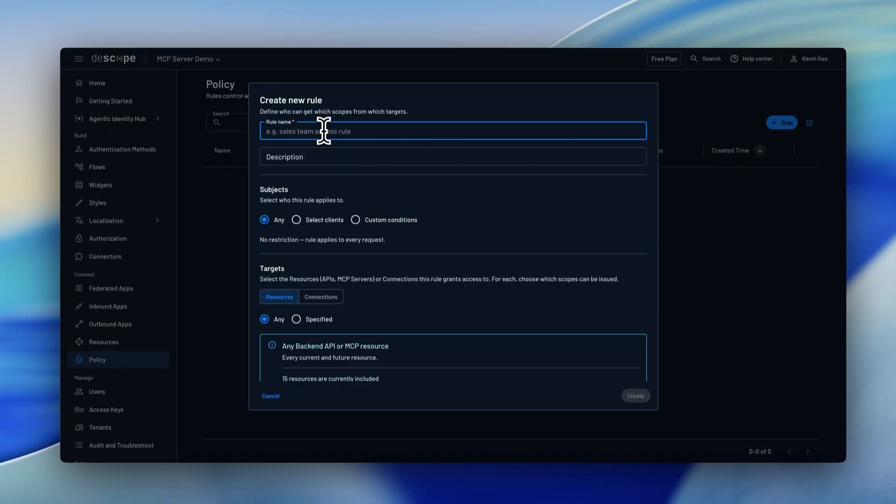
{"action": "type", "text": "CRM agents"}
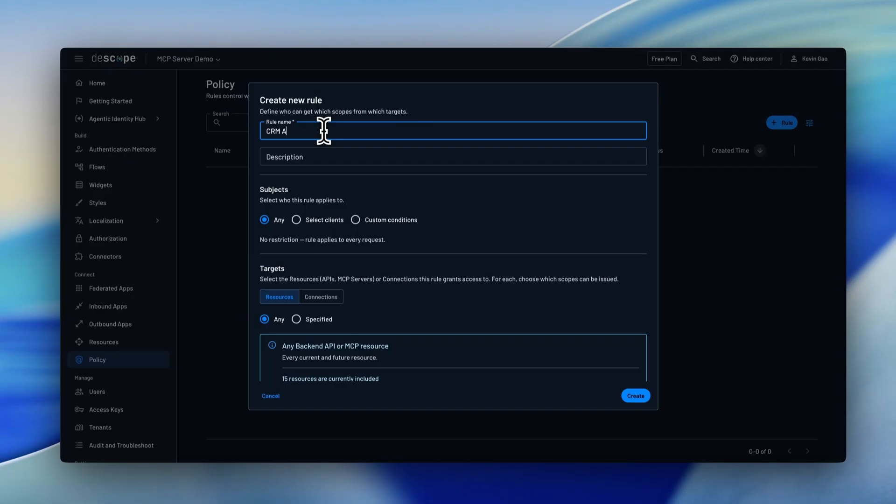
{"action": "left_click", "coordinate": [301, 158]}
{"action": "type", "text": "productio"}
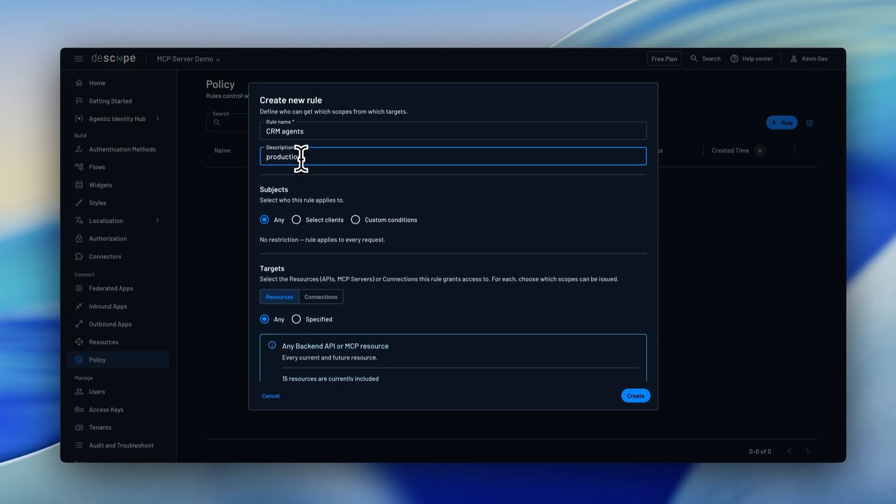
{"action": "type", "text": "n read access"}
Limit the rule's subjects with a custom condition requiring client.registrationType to equal DCR
{"action": "left_click", "coordinate": [302, 224]}
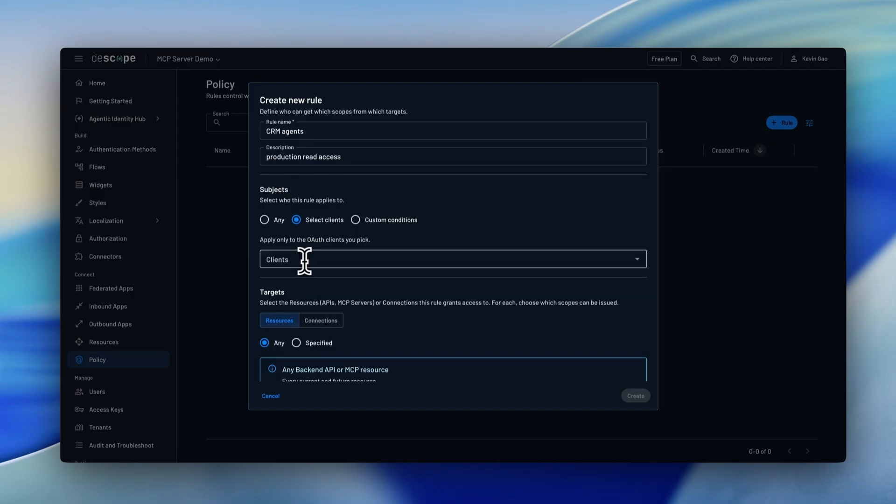
{"action": "left_click", "coordinate": [308, 259]}
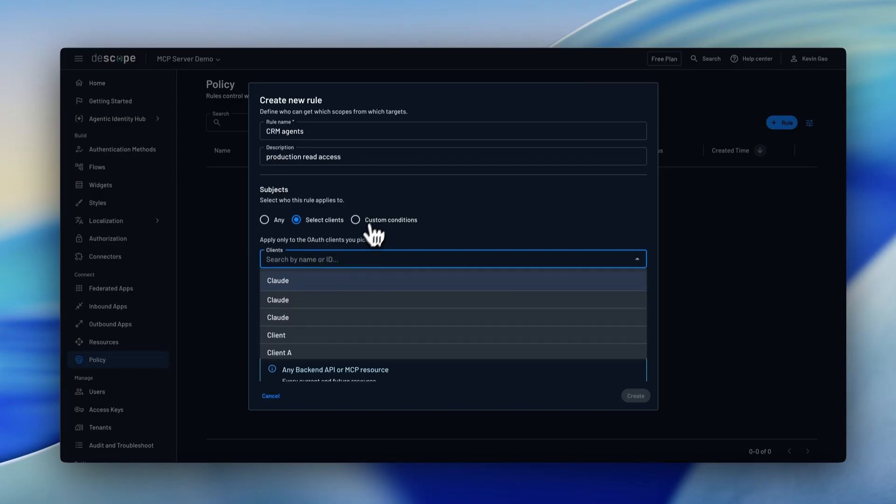
{"action": "left_click", "coordinate": [357, 220]}
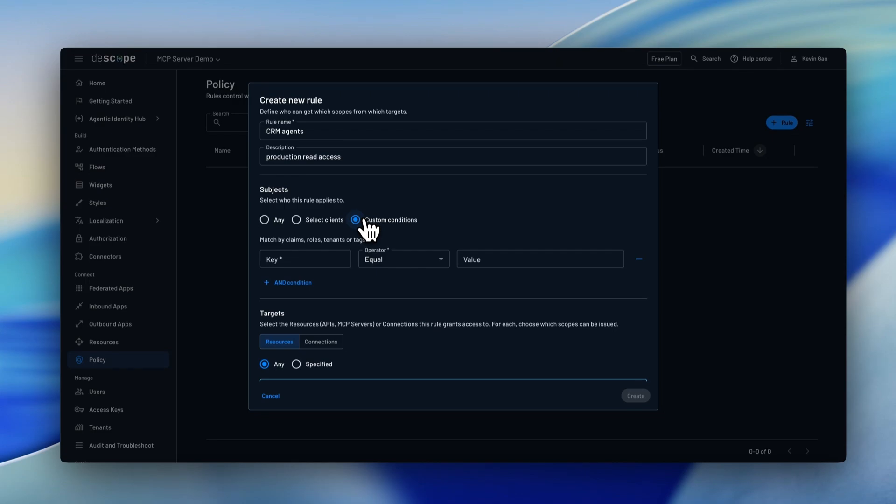
{"action": "left_click", "coordinate": [294, 259]}
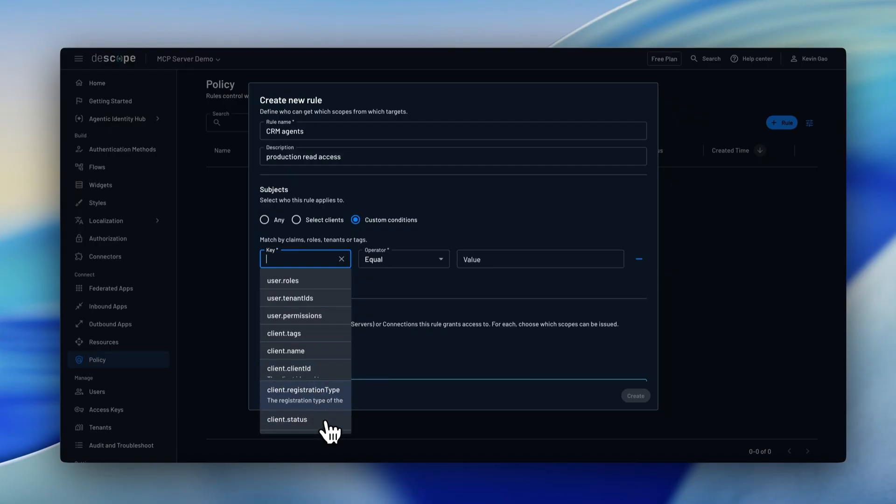
{"action": "left_click", "coordinate": [320, 395]}
{"action": "left_click", "coordinate": [506, 257]}
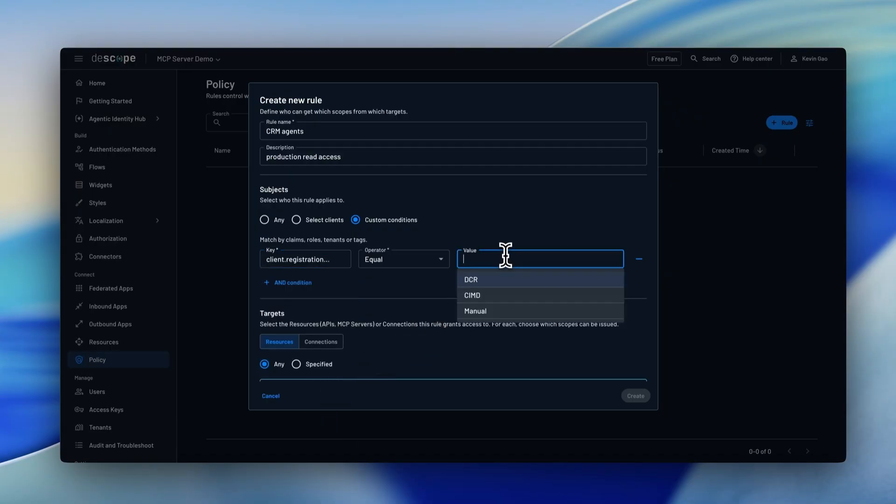
{"action": "left_click", "coordinate": [507, 283]}
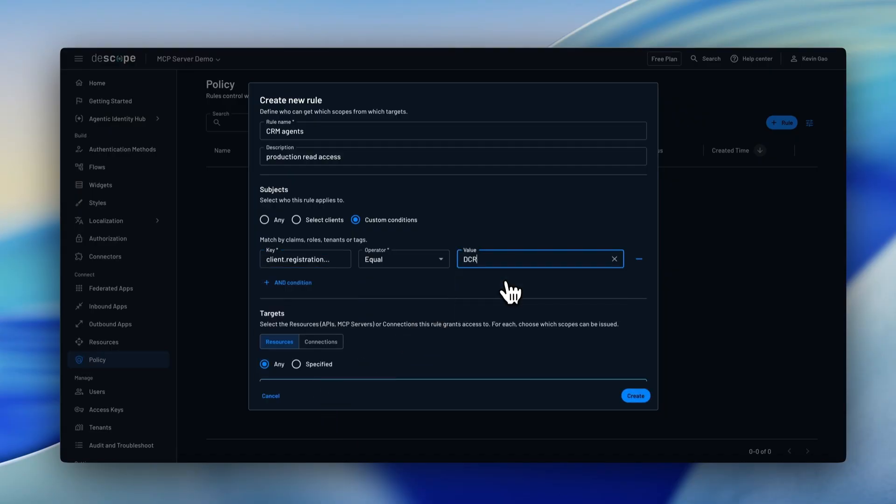
Restrict the rule's targets to the MCP Server resource with only the calendar.read scope specified, and create the rule
{"action": "left_click", "coordinate": [317, 294]}
{"action": "scroll", "coordinate": [310, 283], "scroll_direction": "down", "scroll_amount": 3}
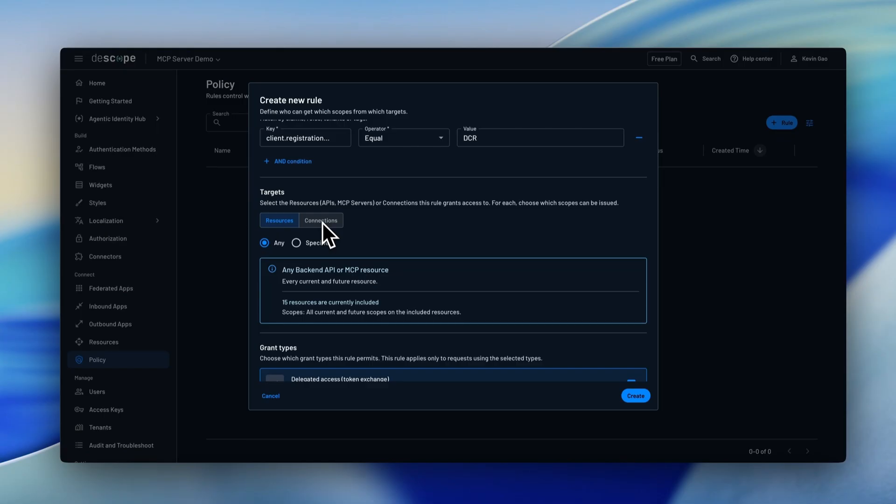
{"action": "left_click", "coordinate": [297, 243]}
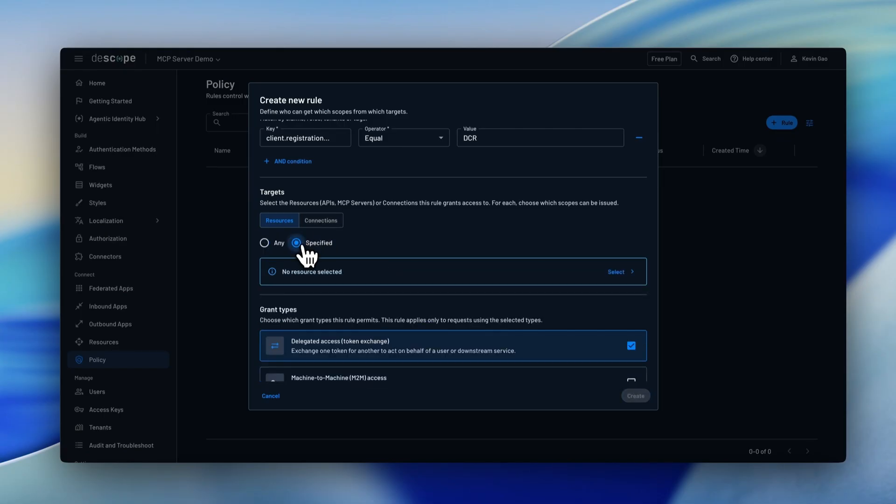
{"action": "left_click", "coordinate": [616, 272]}
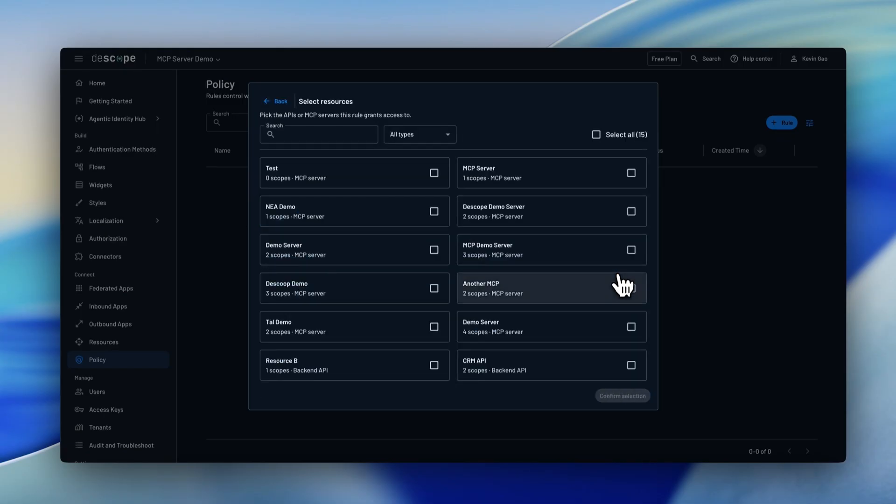
{"action": "left_click", "coordinate": [632, 174]}
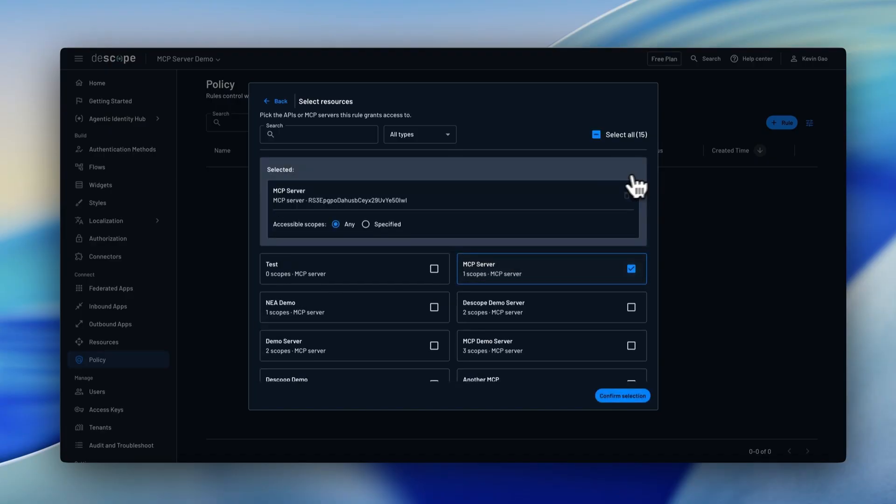
{"action": "left_click", "coordinate": [378, 224]}
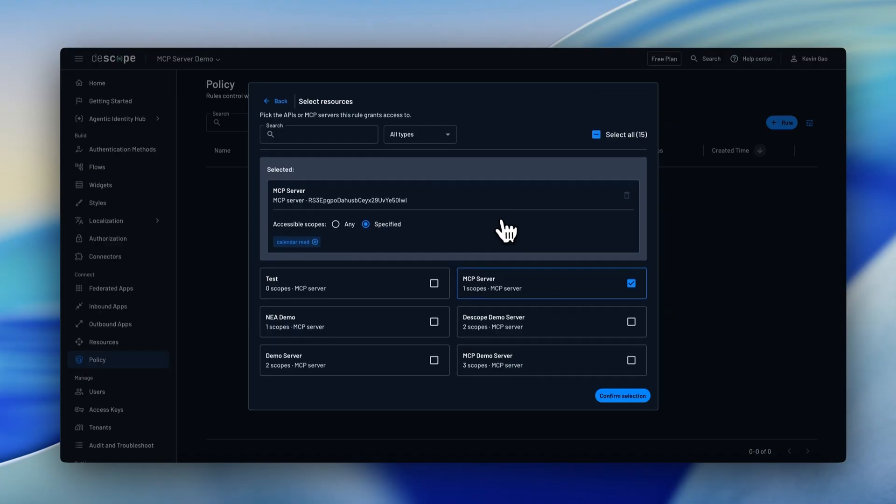
{"action": "left_click", "coordinate": [626, 401]}
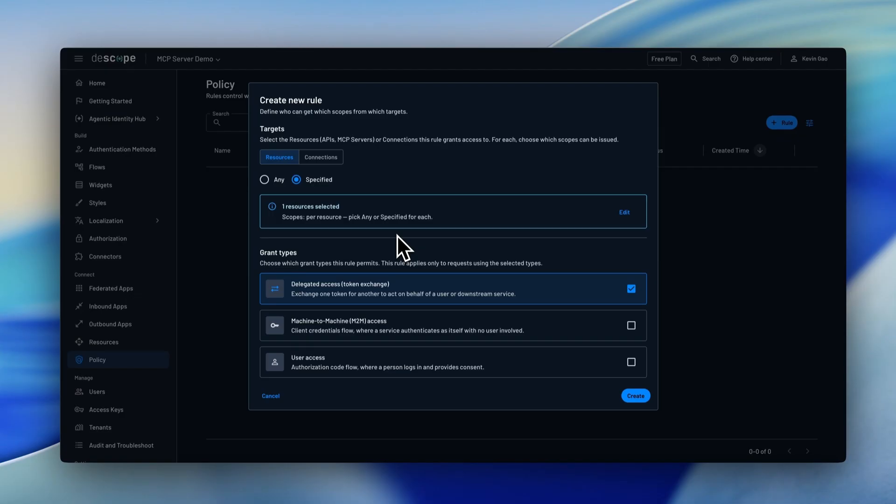
{"action": "left_click", "coordinate": [637, 396]}
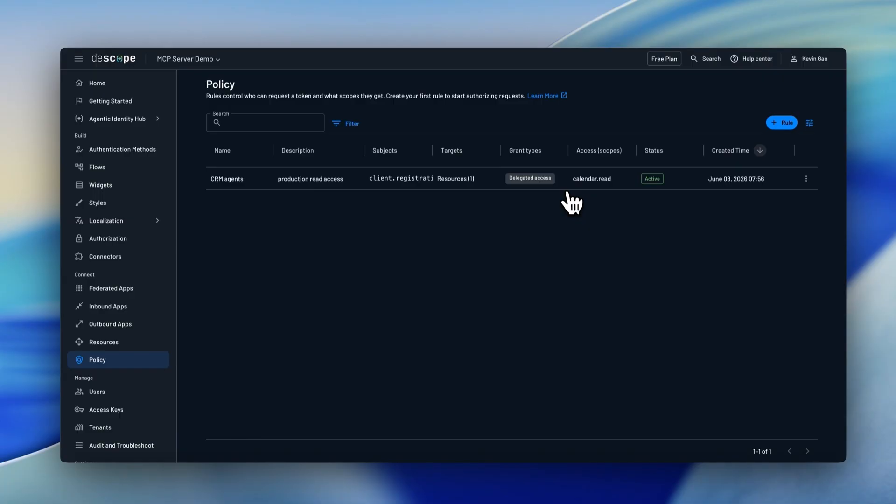
Open the Home dashboard's Agentic Activity analytics and examine the MCP server registrations, active connections by token and policy violations
{"action": "left_click", "coordinate": [236, 122]}
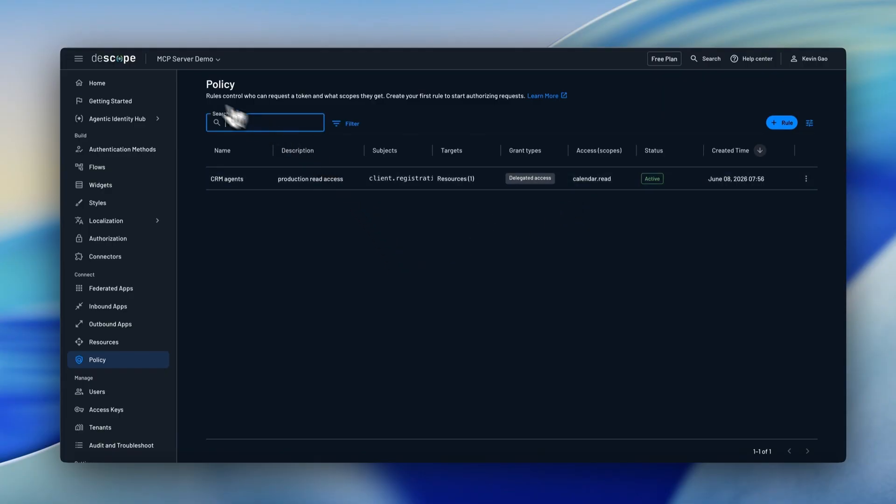
{"action": "left_click", "coordinate": [158, 94]}
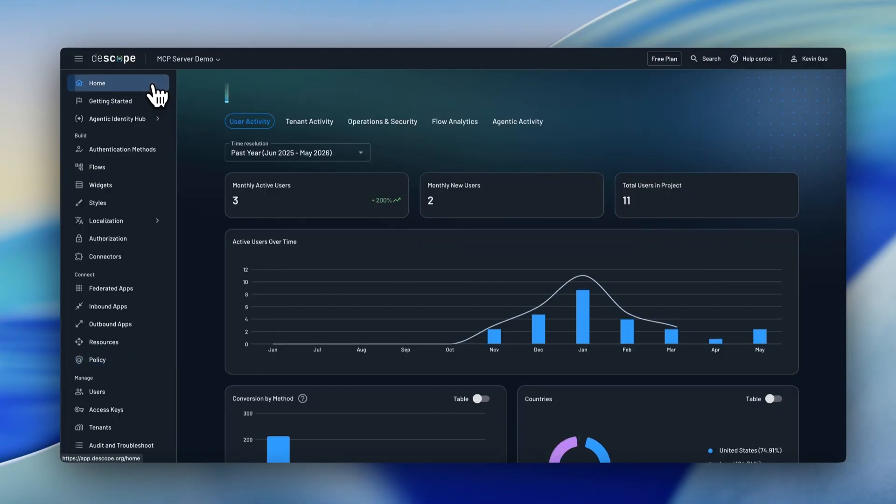
{"action": "left_click", "coordinate": [536, 123]}
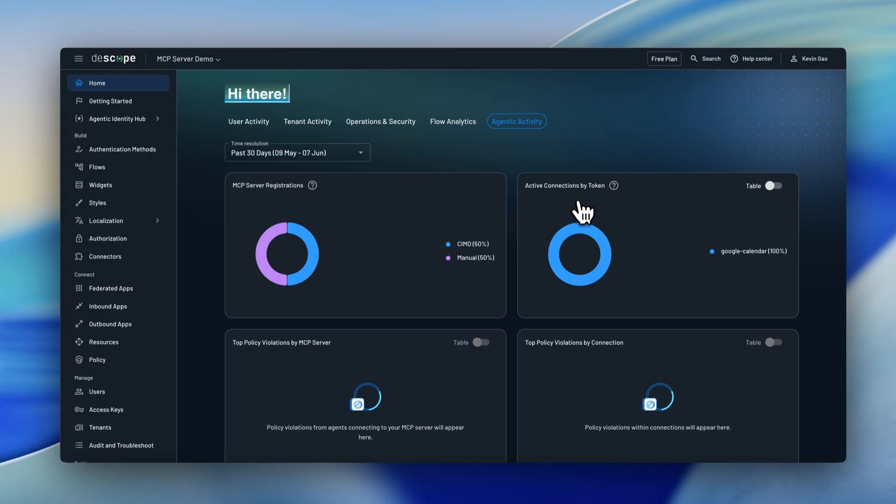
{"action": "scroll", "coordinate": [582, 212], "scroll_direction": "down", "scroll_amount": 2}
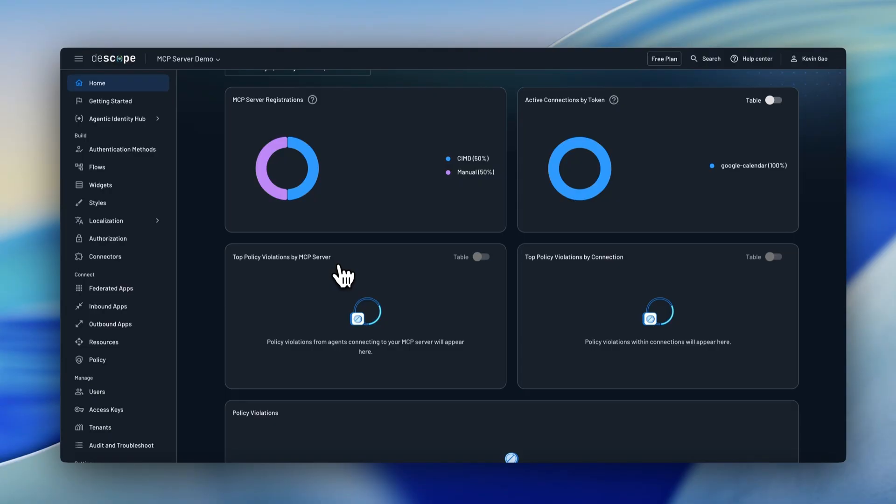